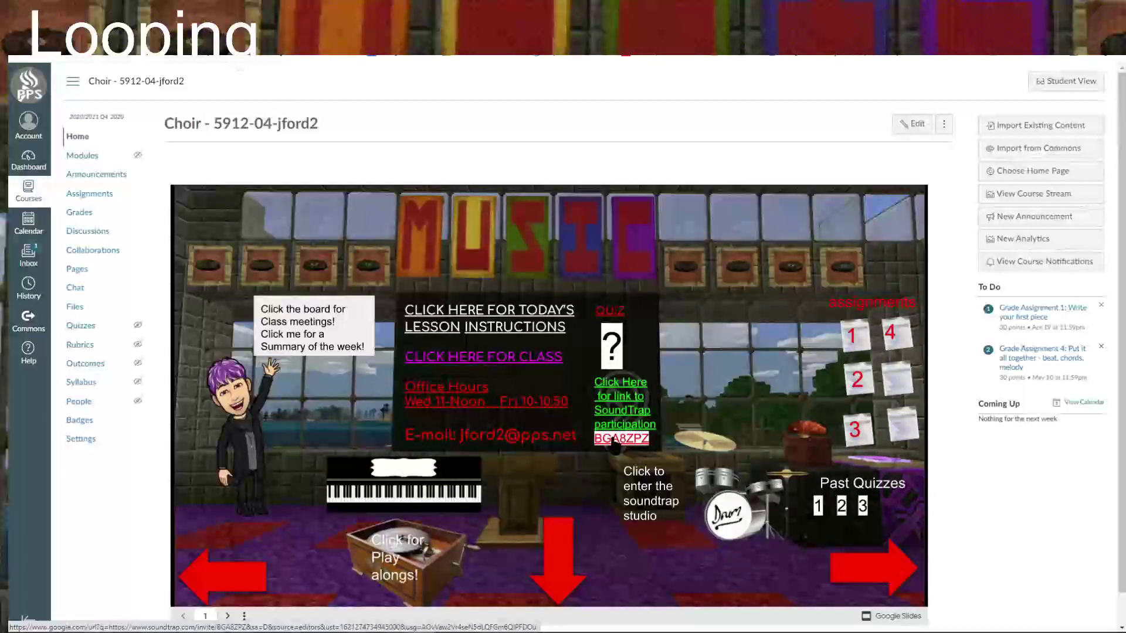
Open the Sound Trap Studio link from the assignment in a new tab and start a new Music project.
{"action": "left_click", "coordinate": [633, 444]}
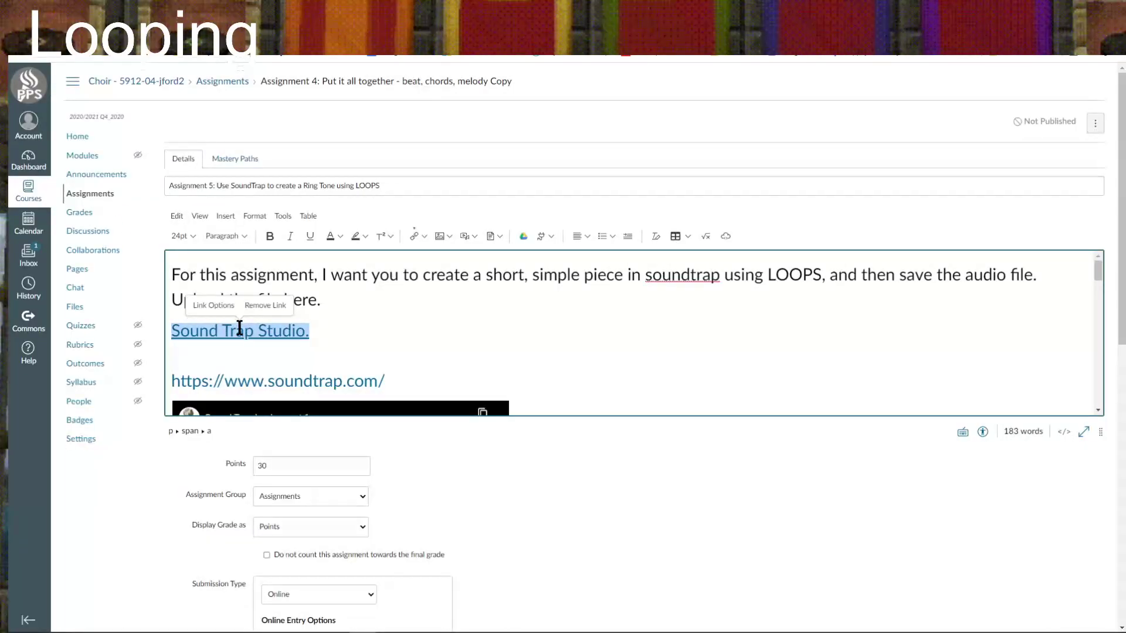
{"action": "right_click", "coordinate": [260, 332]}
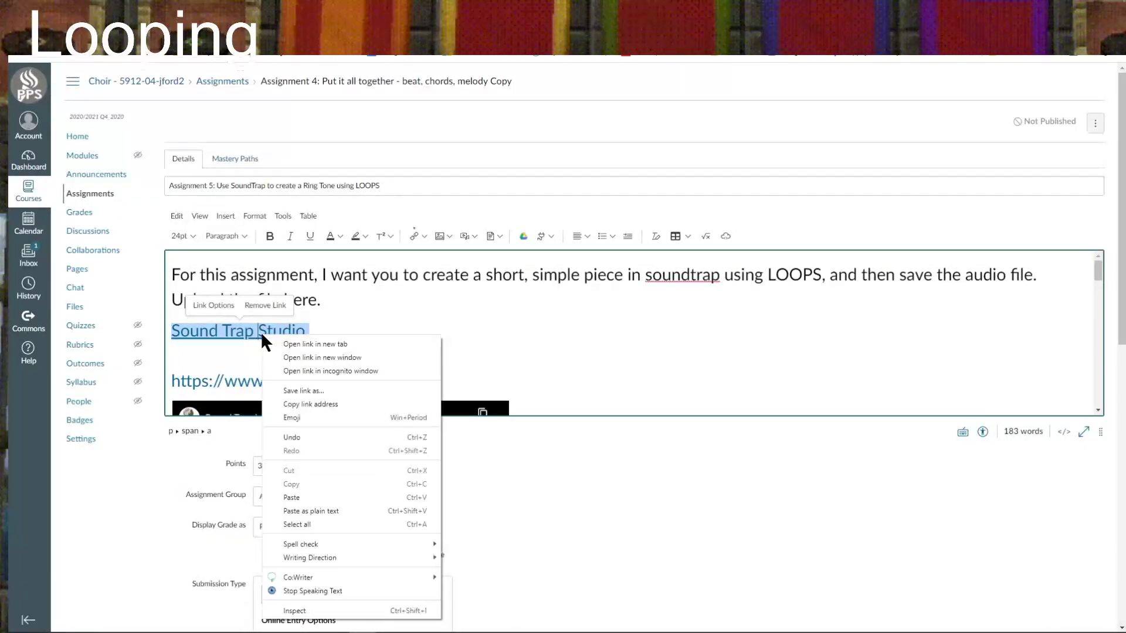
{"action": "left_click", "coordinate": [283, 343]}
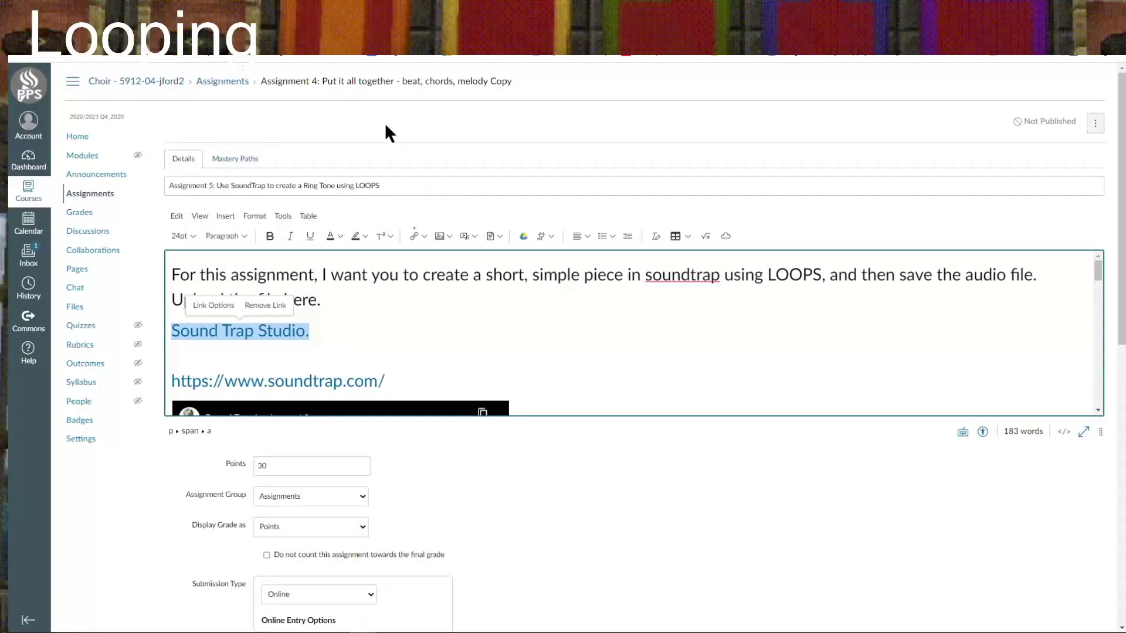
{"action": "left_click", "coordinate": [412, 50]}
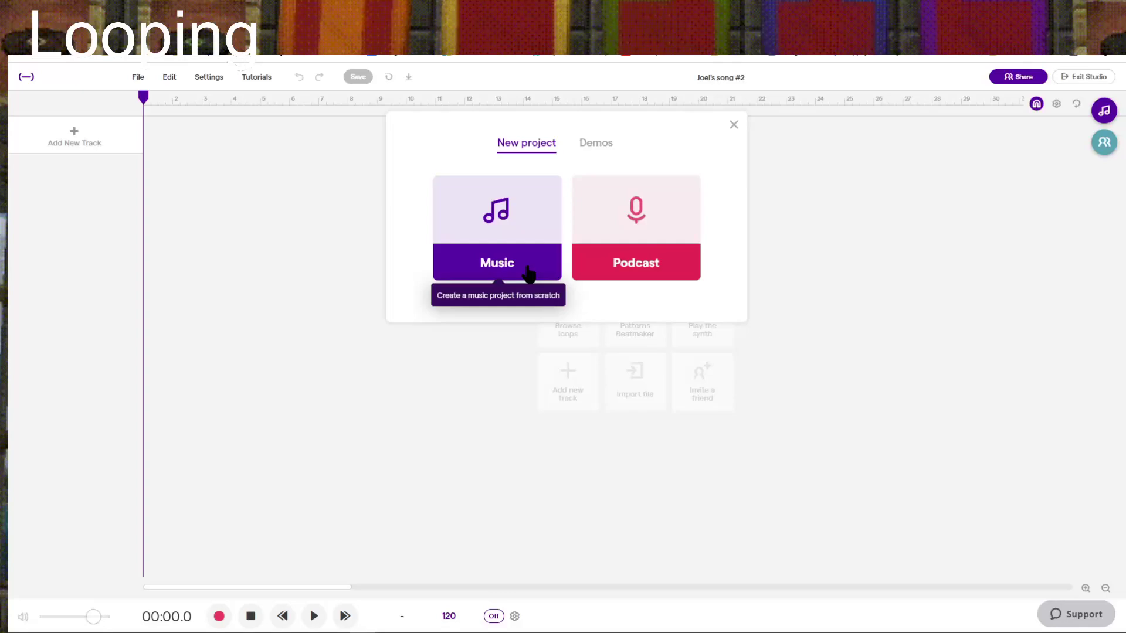
{"action": "left_click", "coordinate": [528, 273]}
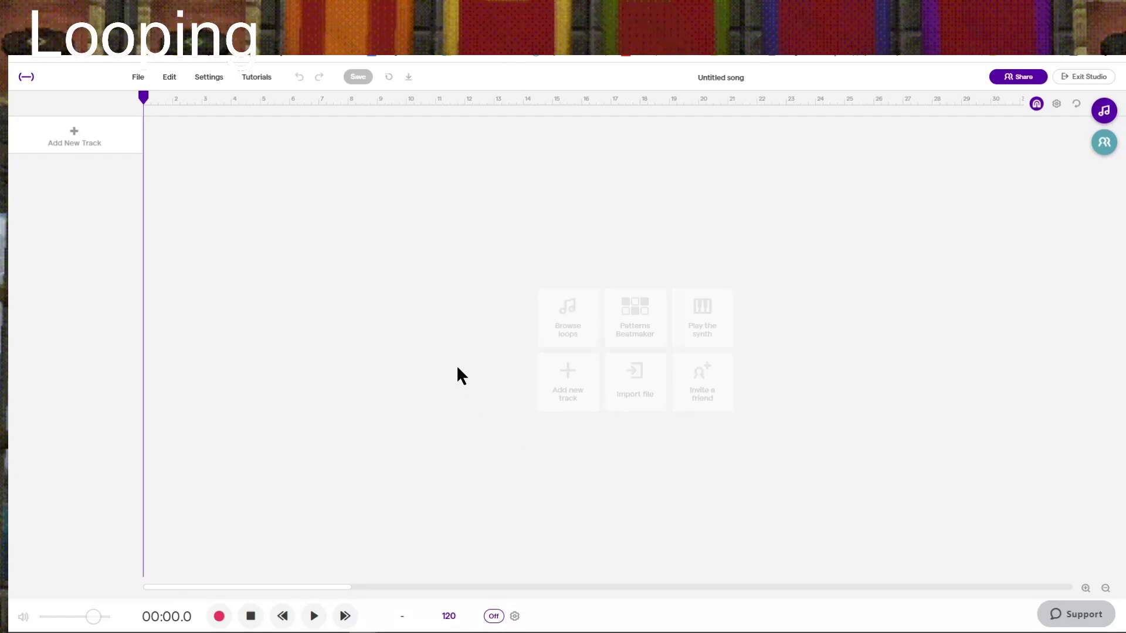
Search the loop library for Melody, then preview Lavender - Disco Lead 09 and add it as a track.
{"action": "left_click", "coordinate": [579, 339]}
{"action": "left_click", "coordinate": [1016, 132]}
{"action": "double_click", "coordinate": [1015, 131]}
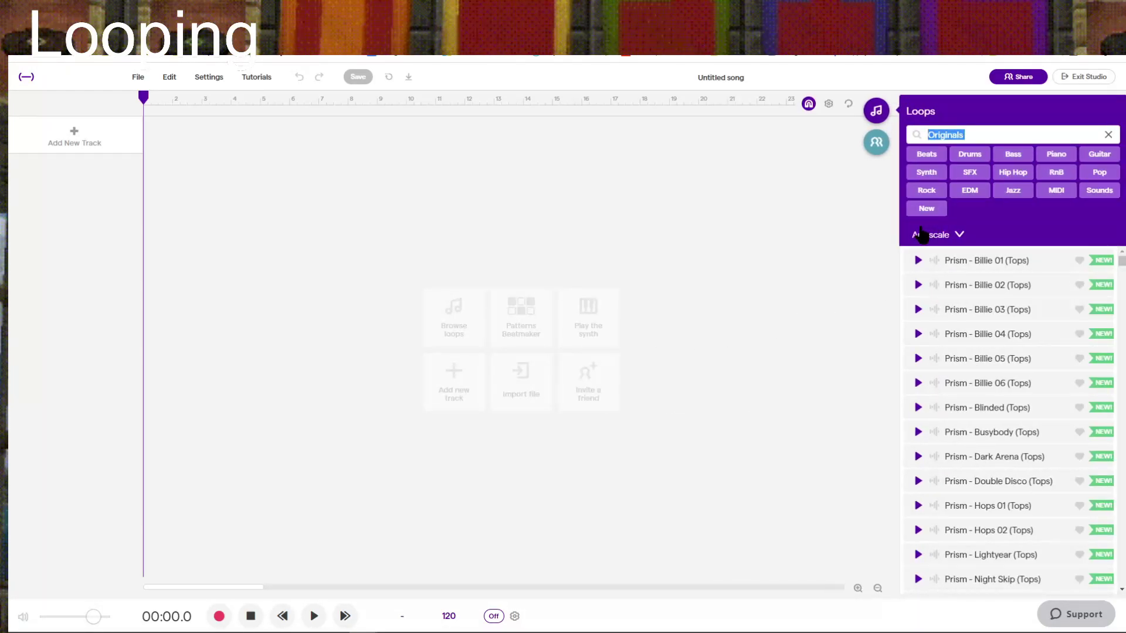
{"action": "type", "text": "Melody"}
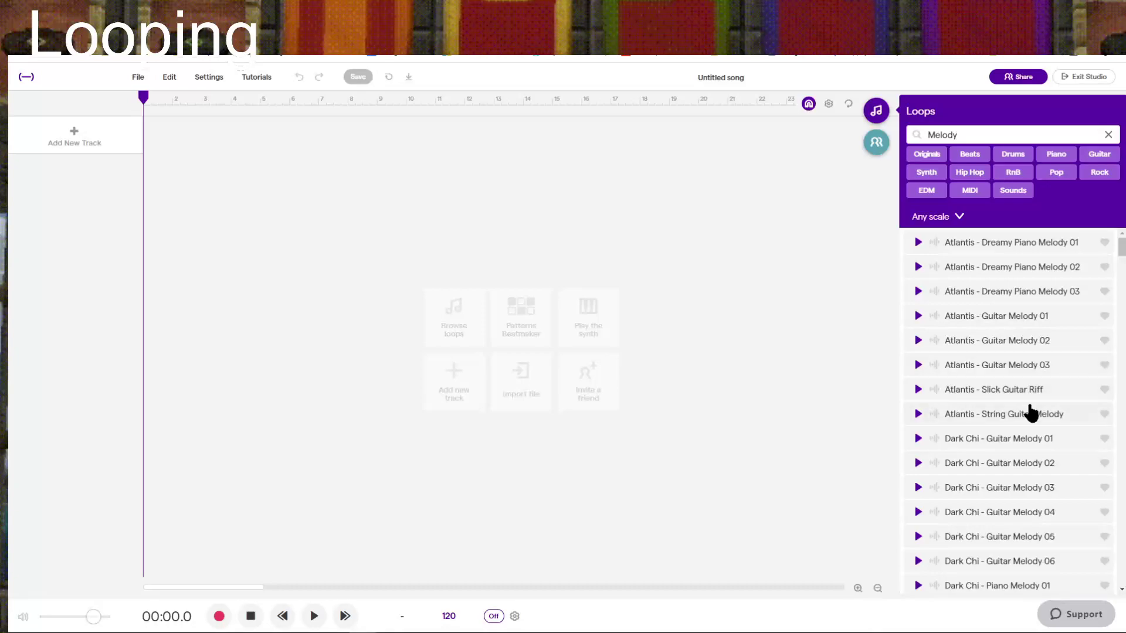
{"action": "scroll", "coordinate": [1030, 414], "scroll_direction": "down", "scroll_amount": 15}
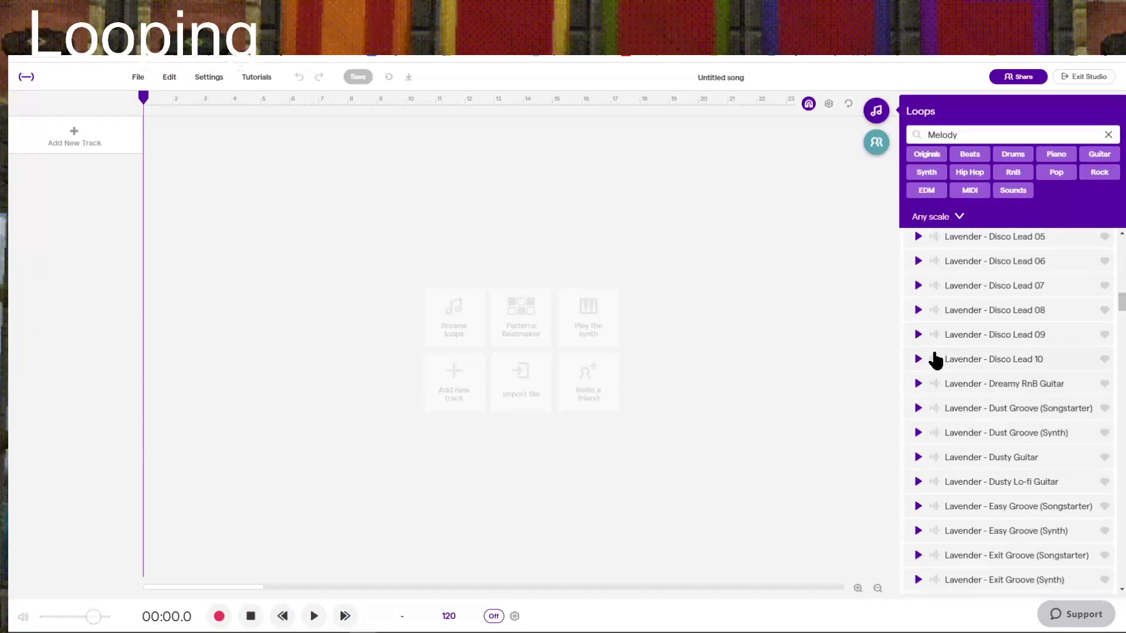
{"action": "left_click", "coordinate": [917, 335]}
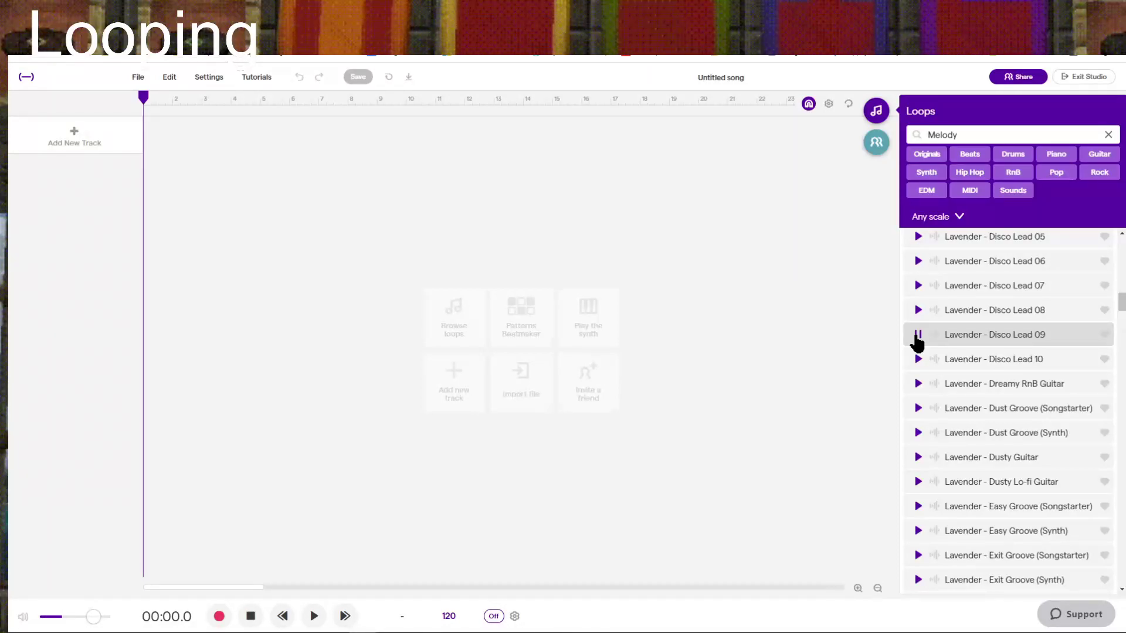
{"action": "double_click", "coordinate": [1025, 339]}
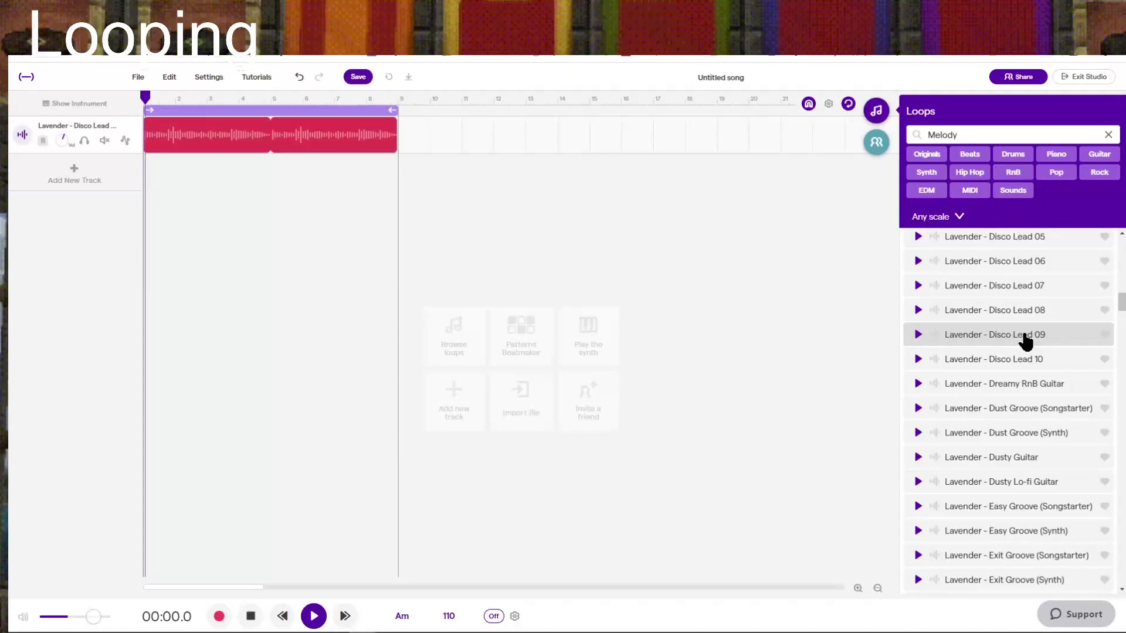
{"action": "left_click", "coordinate": [253, 616]}
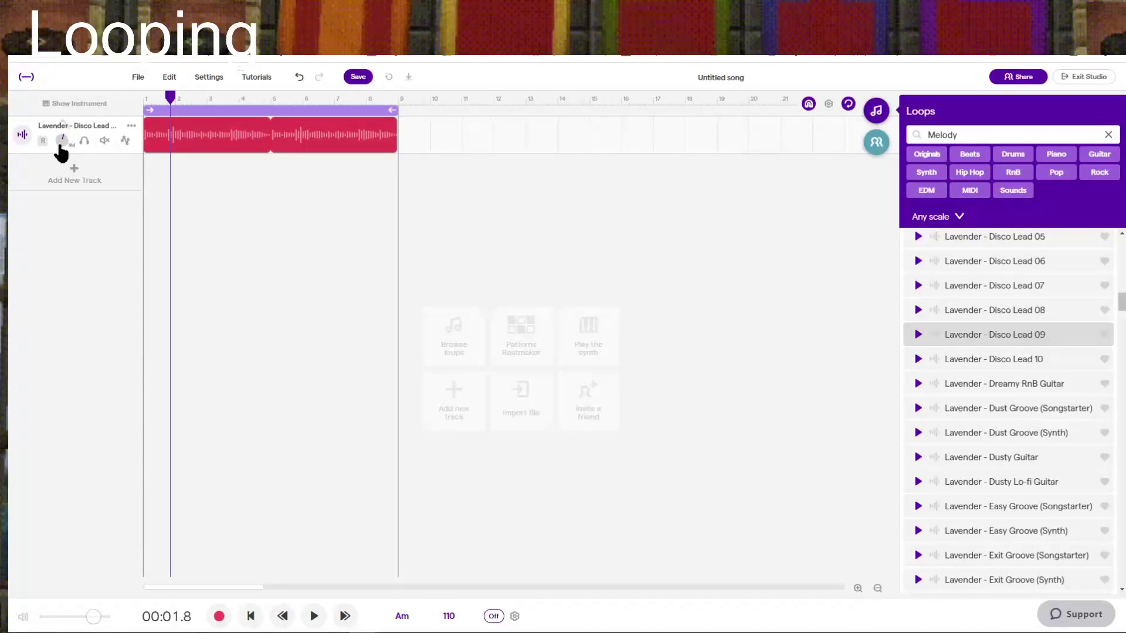
Show the instrument settings of the Lavender - Disco Lead track and pan its sound to the right channel.
{"action": "left_click", "coordinate": [22, 135]}
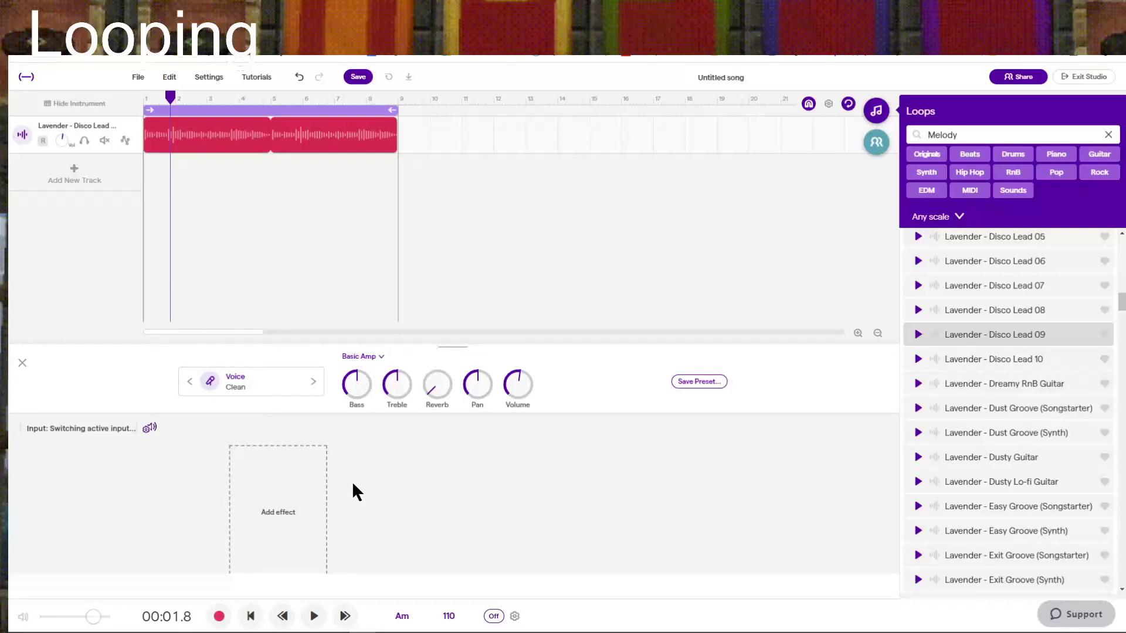
{"action": "left_click_drag", "start_coordinate": [480, 399], "coordinate": [480, 336]}
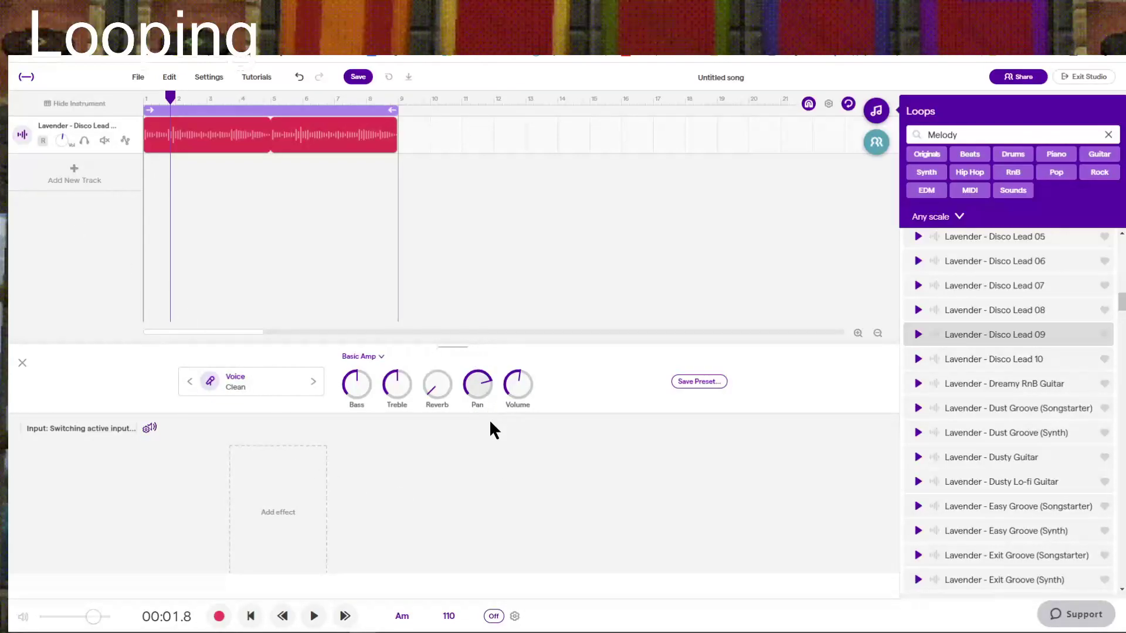
Search the loop library for chords and preview Prism - Chill Trap (Songstarter).
{"action": "double_click", "coordinate": [983, 135]}
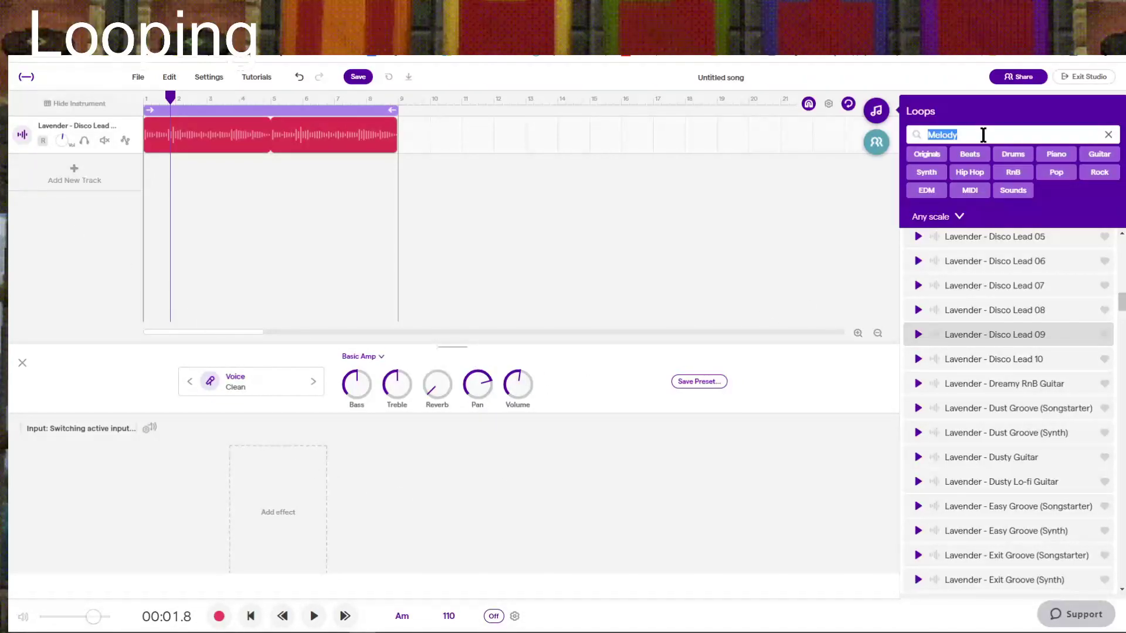
{"action": "type", "text": "chords"}
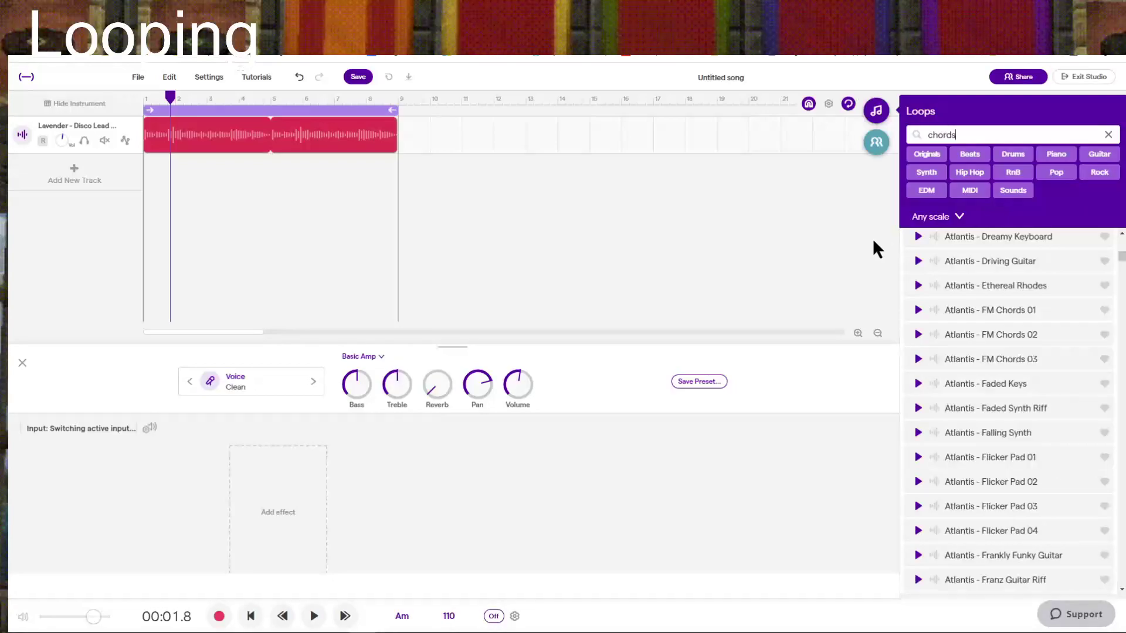
{"action": "scroll", "coordinate": [1073, 352], "scroll_direction": "down", "scroll_amount": 2}
{"action": "left_click_drag", "start_coordinate": [1121, 282], "coordinate": [1093, 510]}
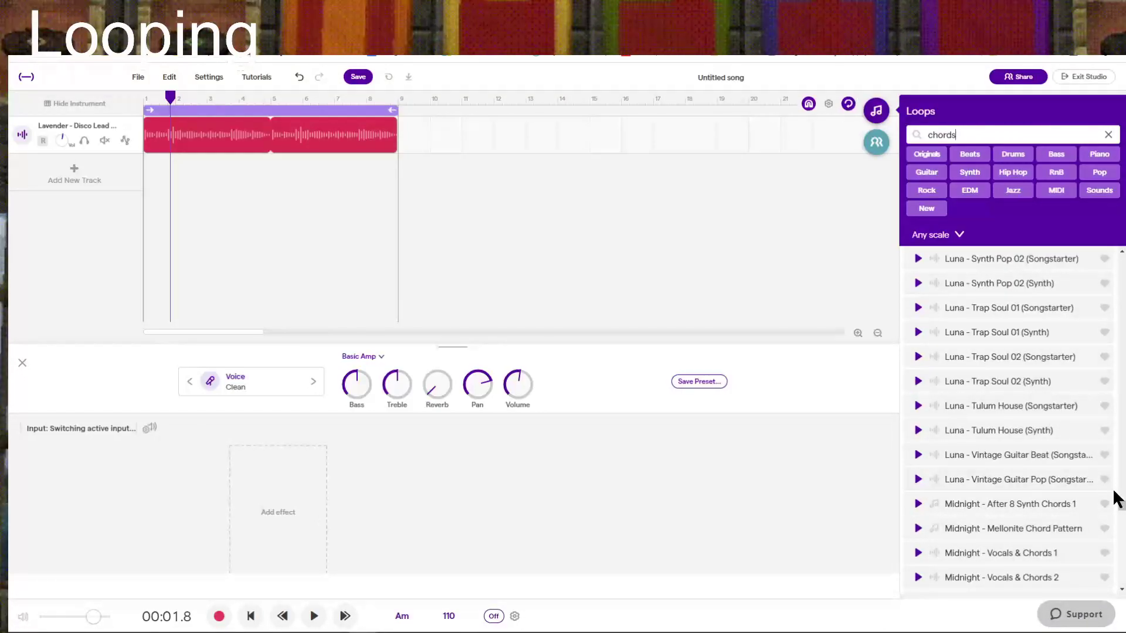
{"action": "left_click_drag", "start_coordinate": [1122, 509], "coordinate": [1122, 537]}
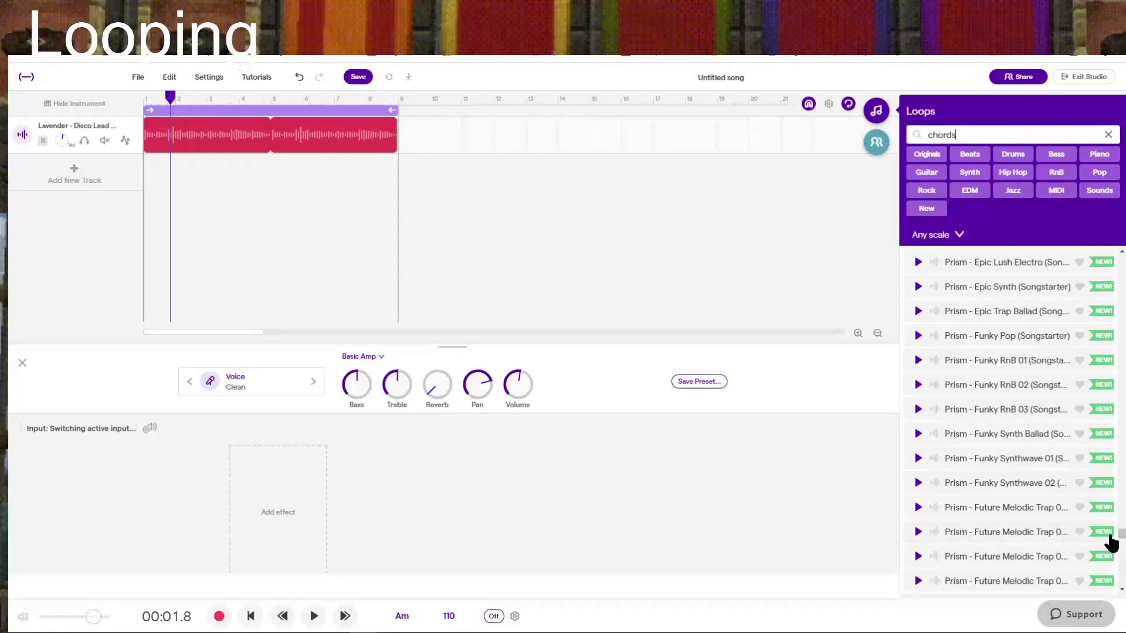
{"action": "scroll", "coordinate": [1046, 434], "scroll_direction": "up", "scroll_amount": 5}
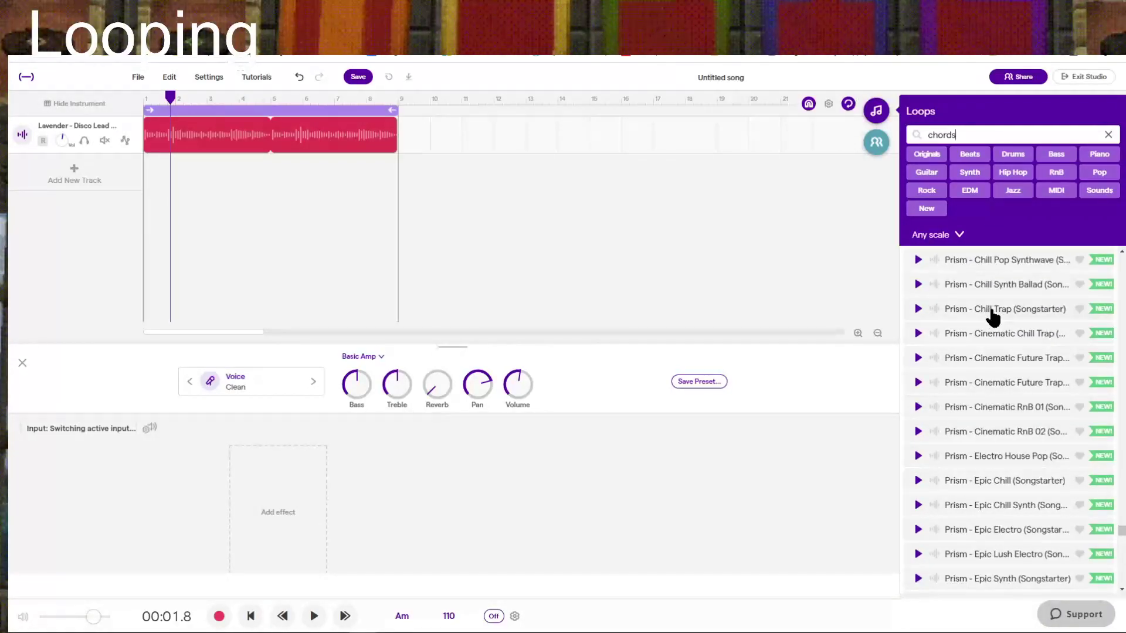
{"action": "left_click", "coordinate": [916, 311]}
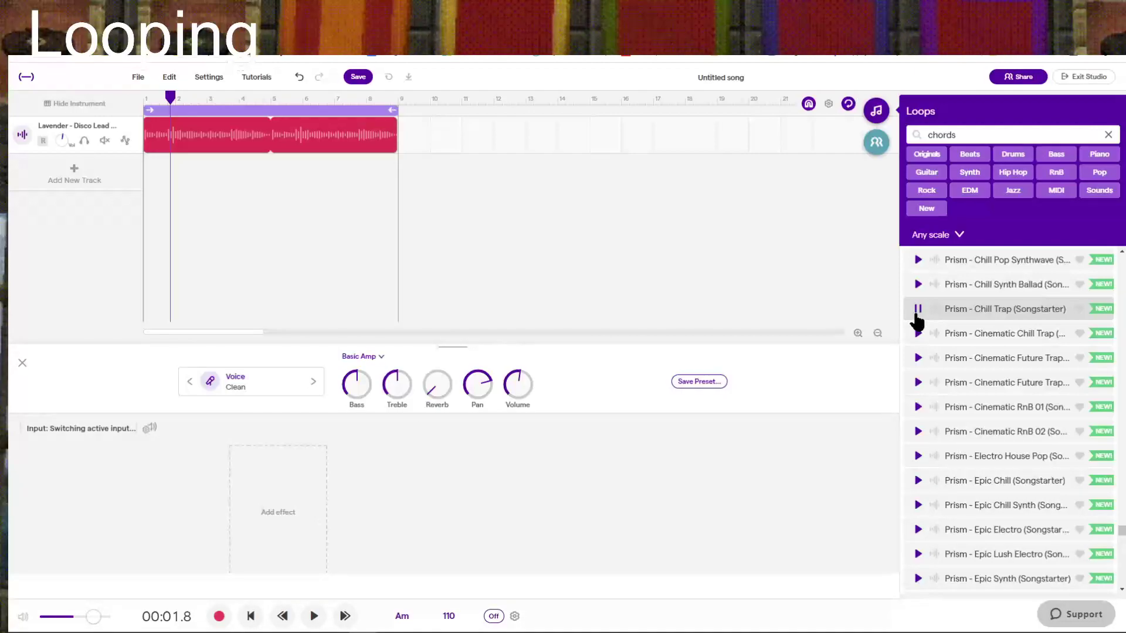
Preview the Bedroom Chill - Lofi Guitar 2 loop among the chords results and add it as a second track.
{"action": "left_click_drag", "start_coordinate": [1121, 532], "coordinate": [1114, 301]}
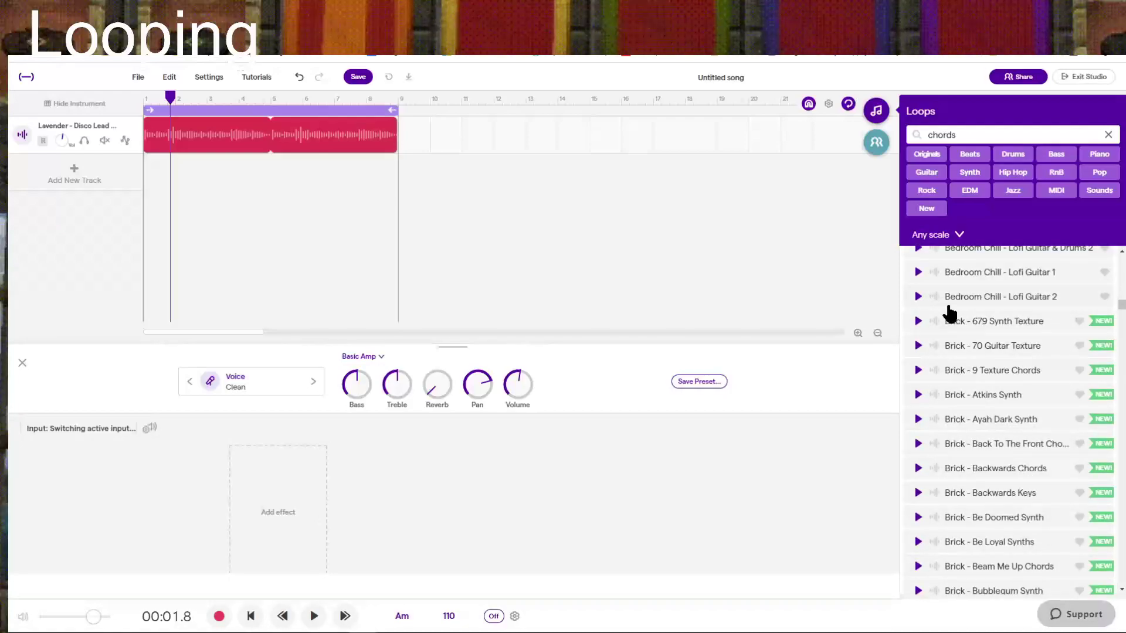
{"action": "left_click", "coordinate": [917, 297]}
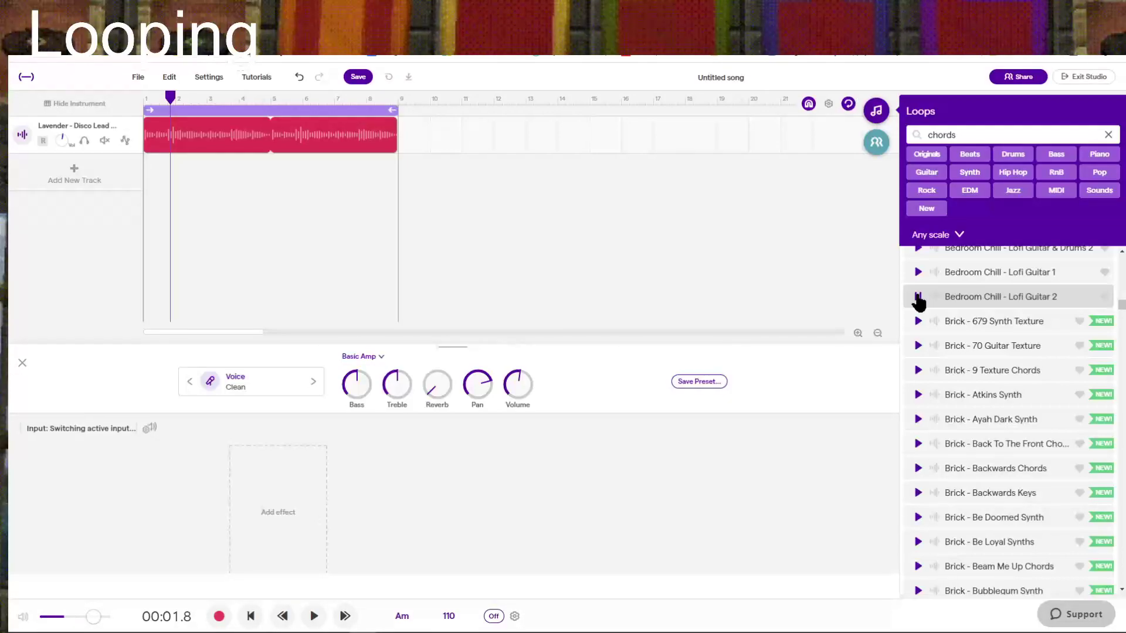
{"action": "left_click", "coordinate": [1023, 301]}
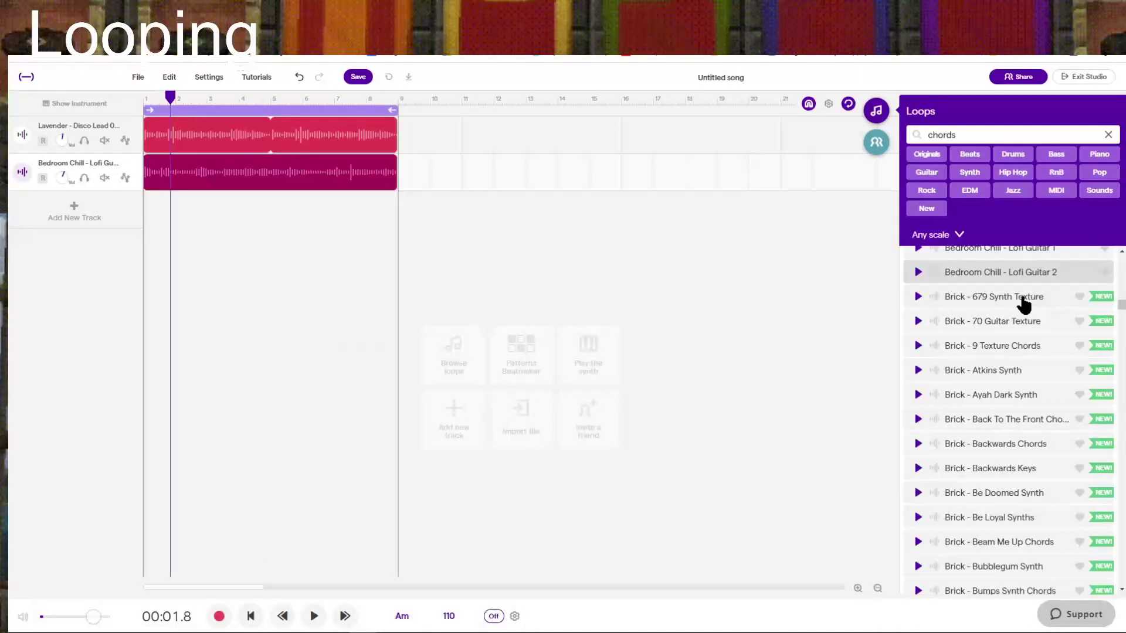
Play the melody and guitar tracks together from the start of the song, stop playback, and select the melody region.
{"action": "left_click", "coordinate": [144, 99]}
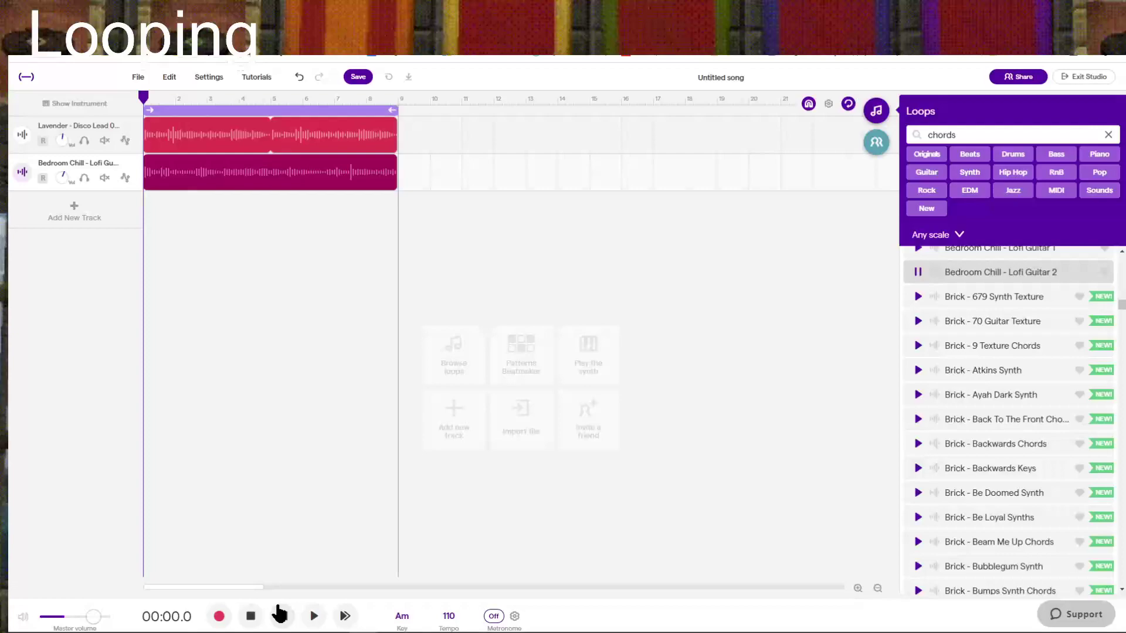
{"action": "left_click", "coordinate": [313, 616]}
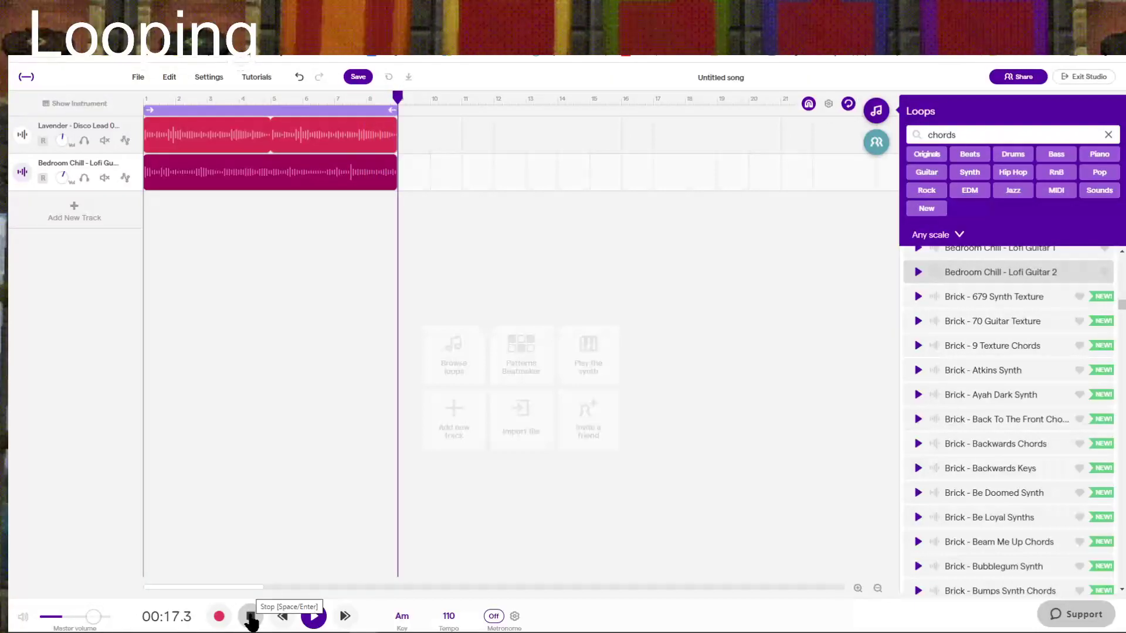
{"action": "left_click", "coordinate": [250, 620]}
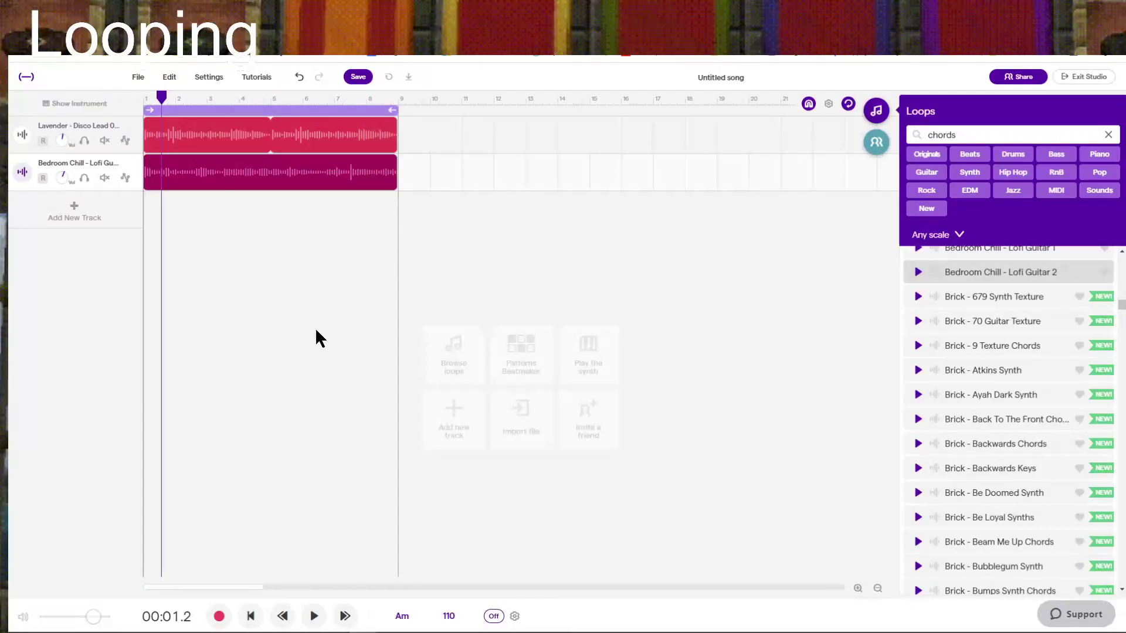
{"action": "left_click", "coordinate": [214, 143]}
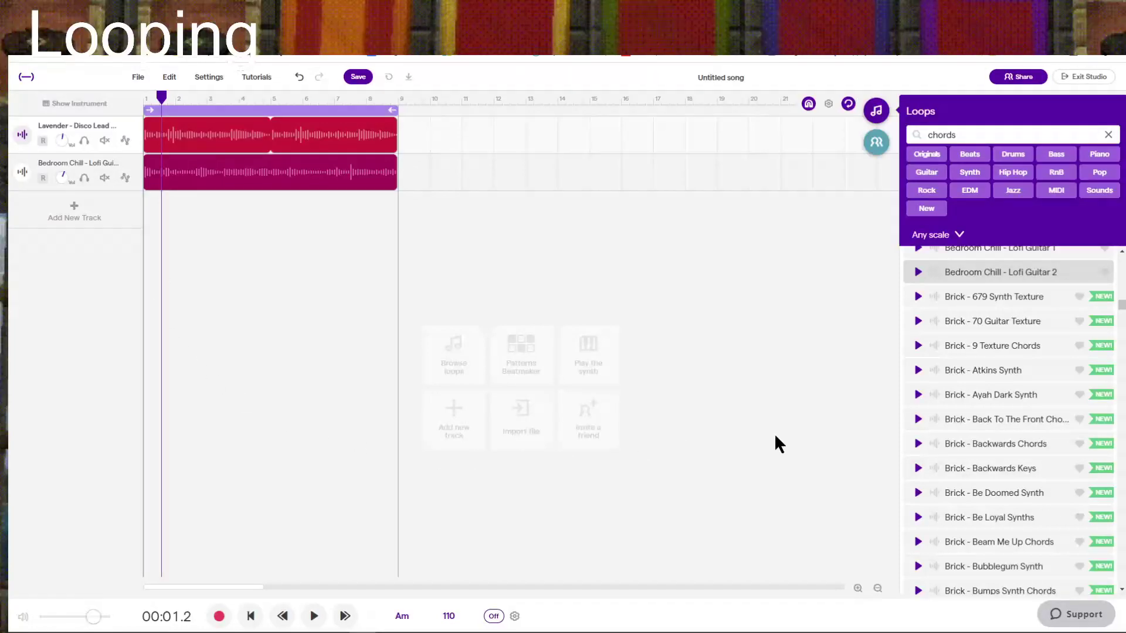
Search the loops for beat, previewing Atlantis - Far Away (Fill), and add Atlantis - Emergency Beat (Full) as a third track.
{"action": "double_click", "coordinate": [980, 135]}
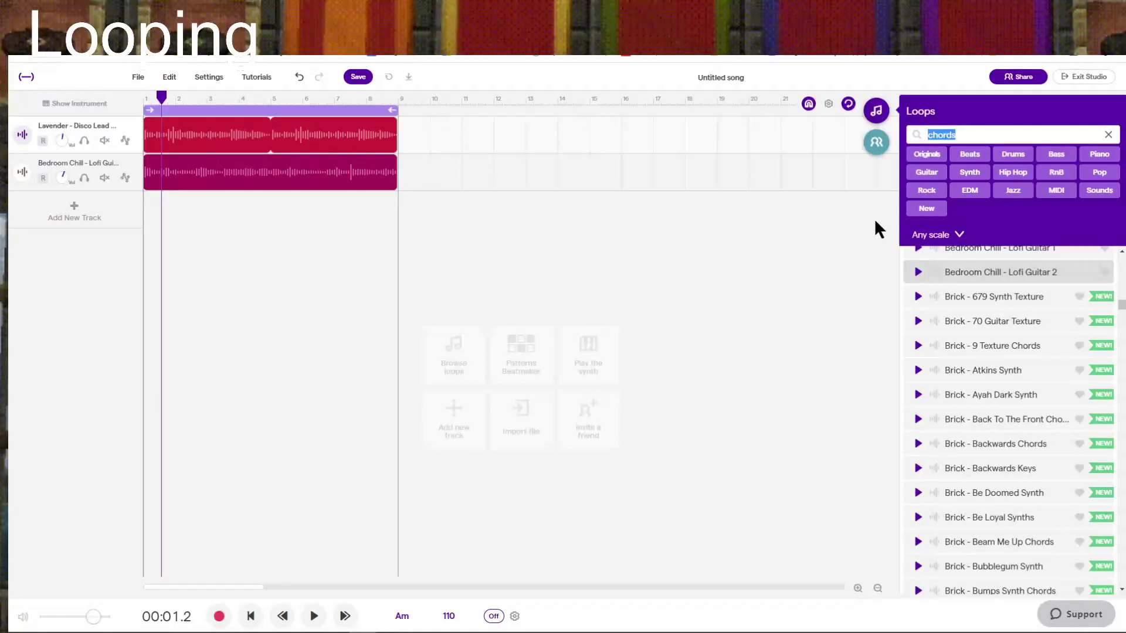
{"action": "type", "text": "beat"}
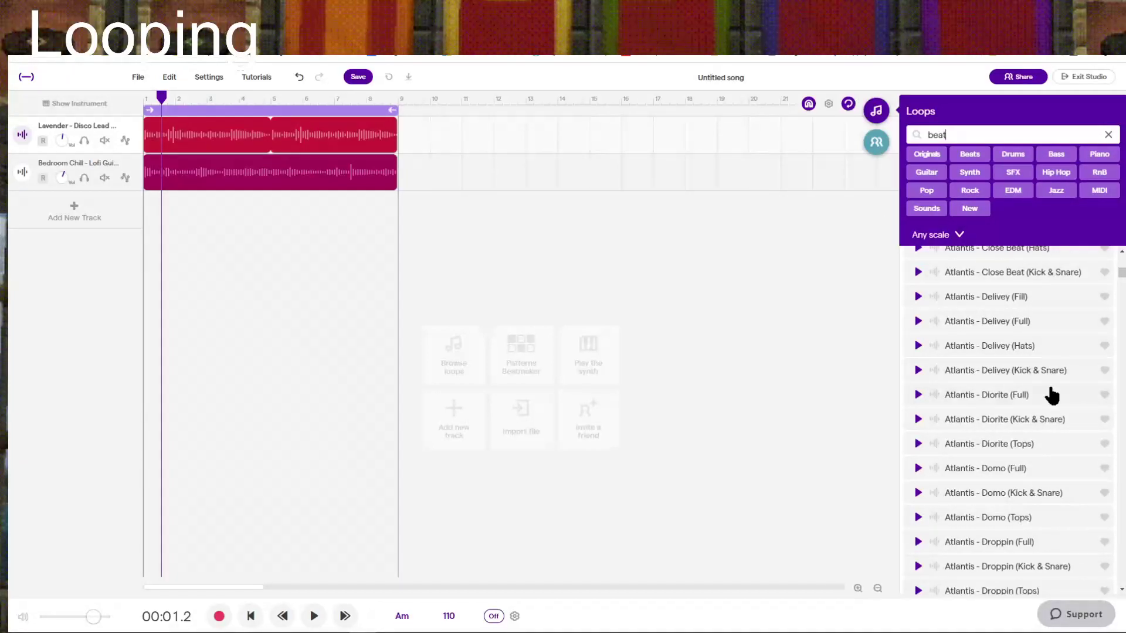
{"action": "scroll", "coordinate": [1049, 396], "scroll_direction": "down", "scroll_amount": 1}
{"action": "scroll", "coordinate": [1017, 421], "scroll_direction": "down", "scroll_amount": 3}
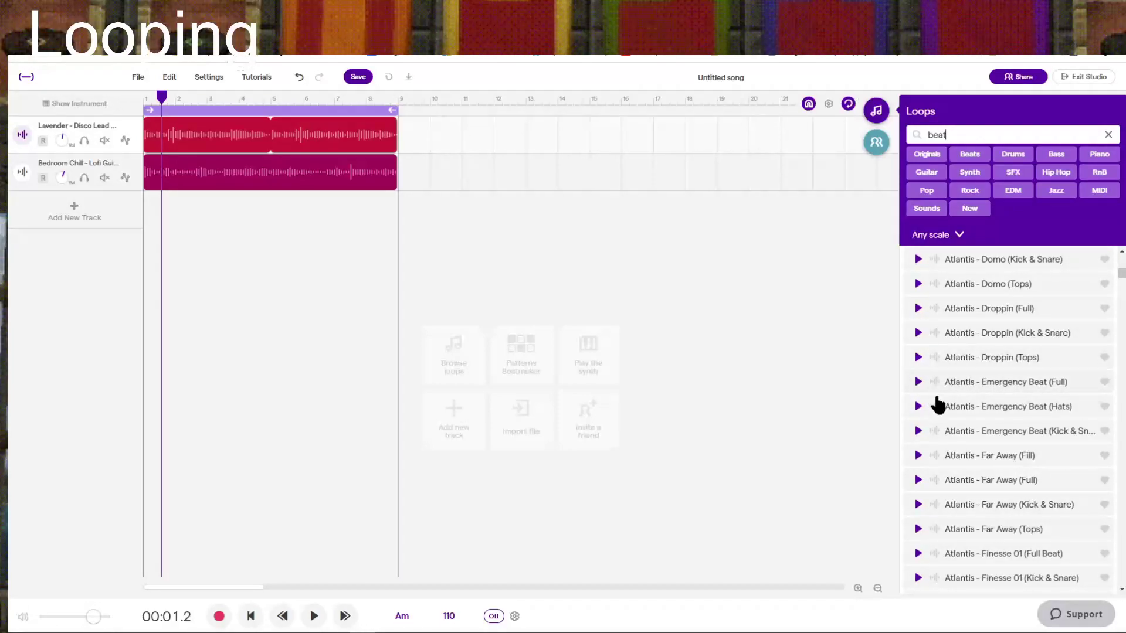
{"action": "left_click", "coordinate": [919, 457]}
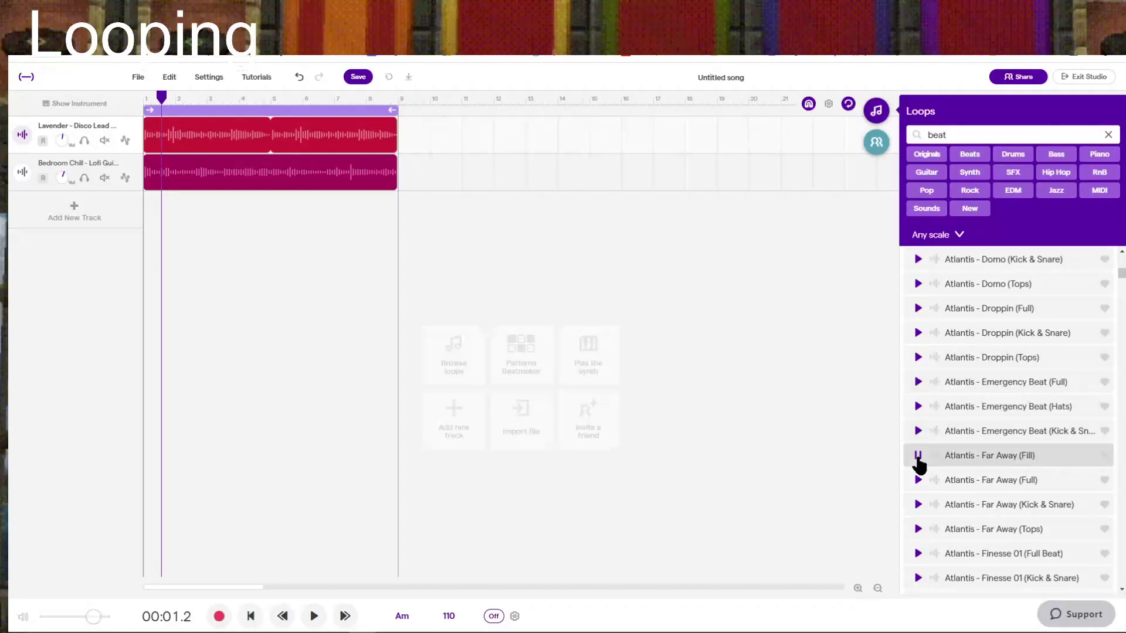
{"action": "left_click", "coordinate": [918, 457]}
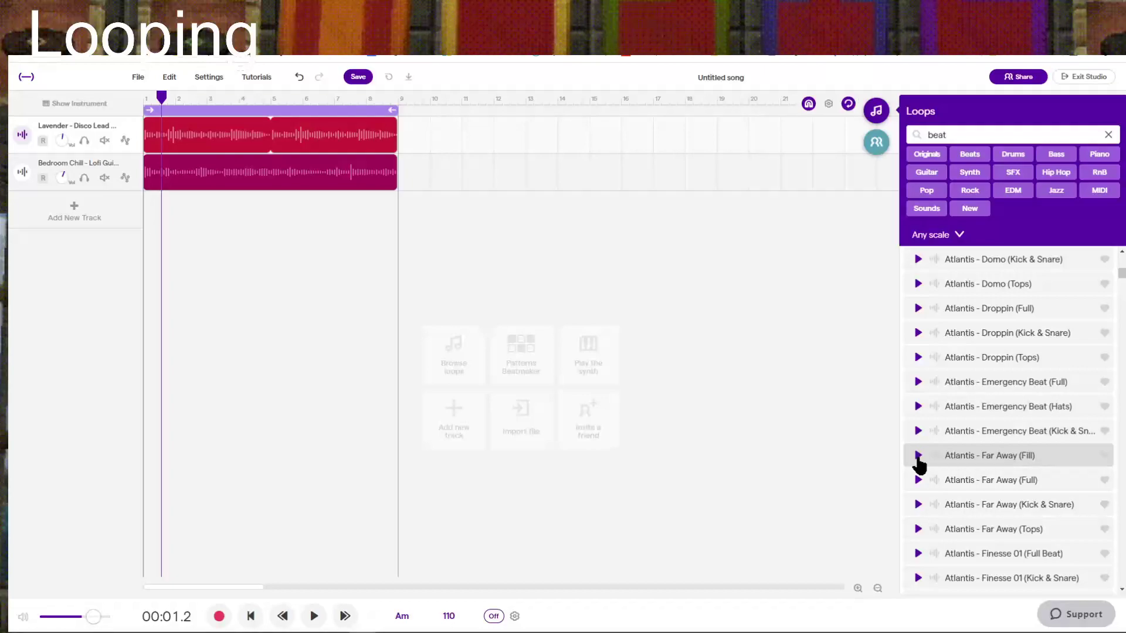
{"action": "left_click", "coordinate": [918, 382]}
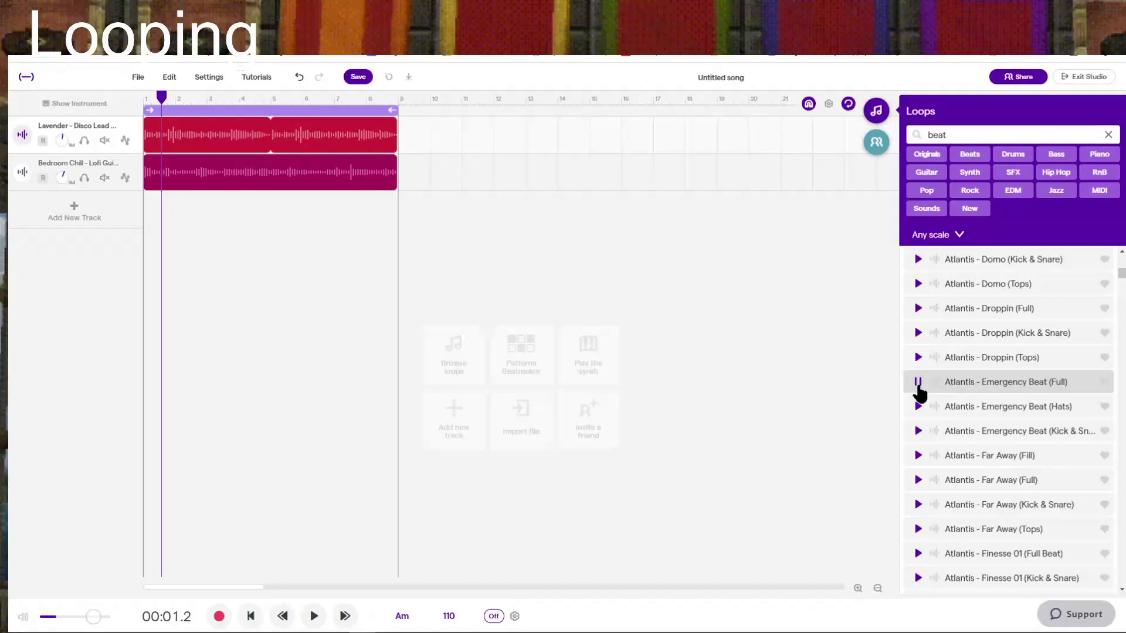
{"action": "double_click", "coordinate": [1031, 387]}
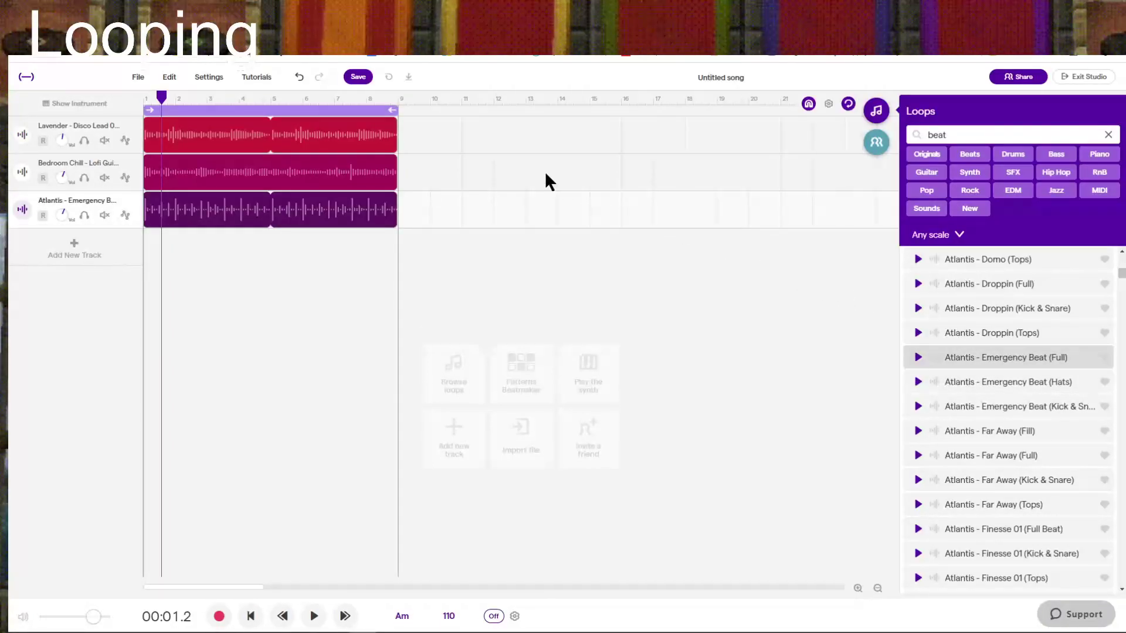
Search the loops for Bass line, preview Bass - Gasoline 7, and add it as a fourth track.
{"action": "mouse_move", "coordinate": [349, 221]}
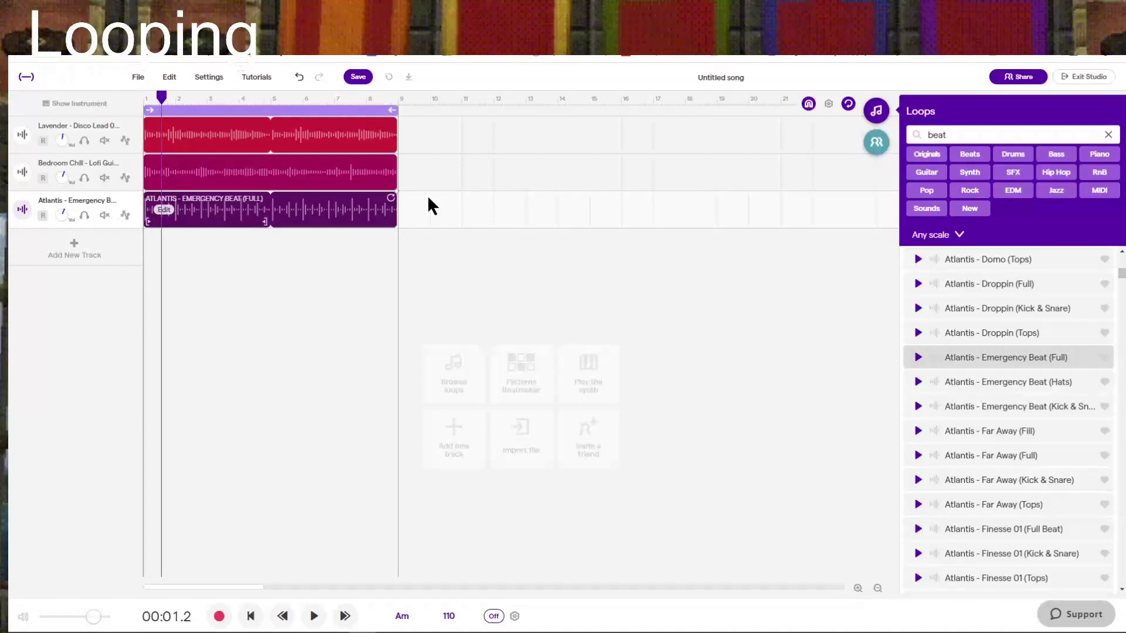
{"action": "type", "text": "Bass line"}
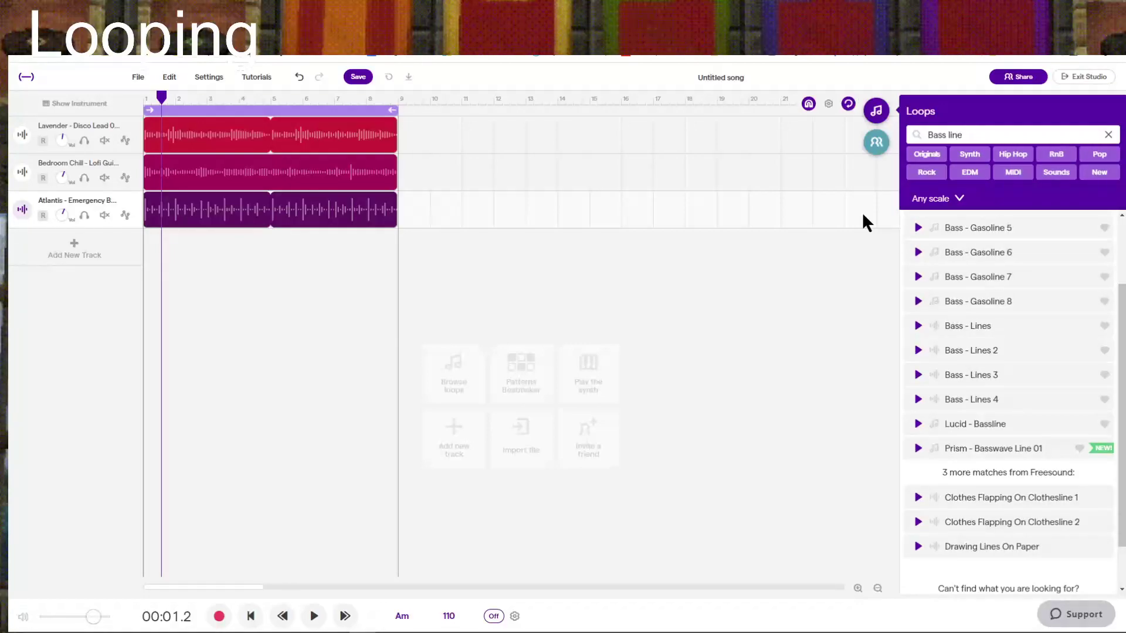
{"action": "left_click", "coordinate": [918, 278]}
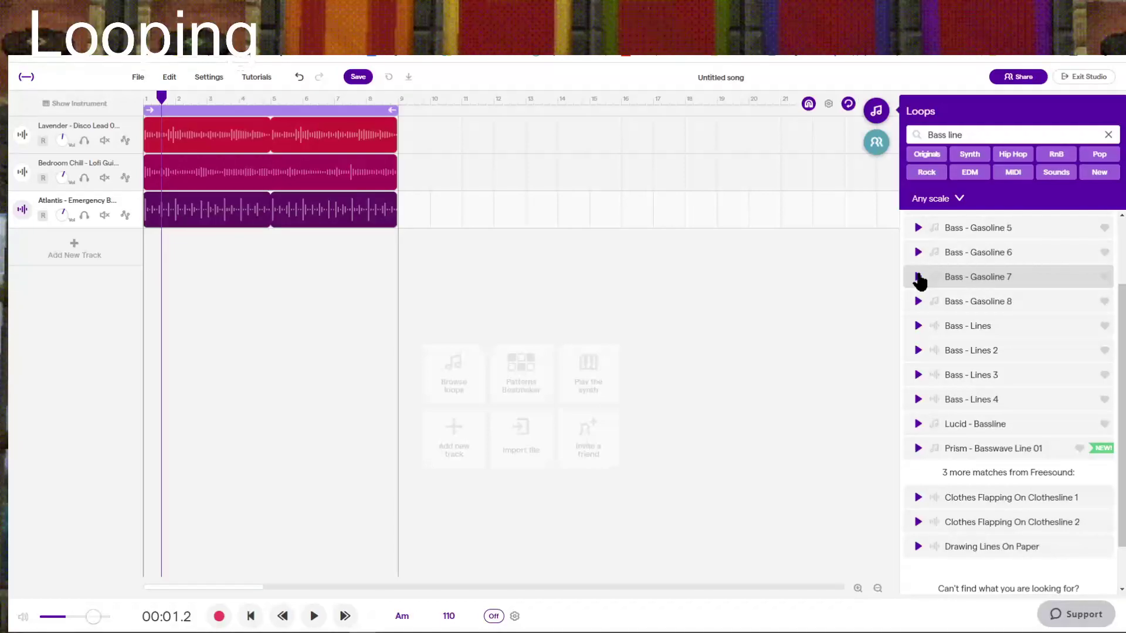
{"action": "left_click", "coordinate": [1010, 284]}
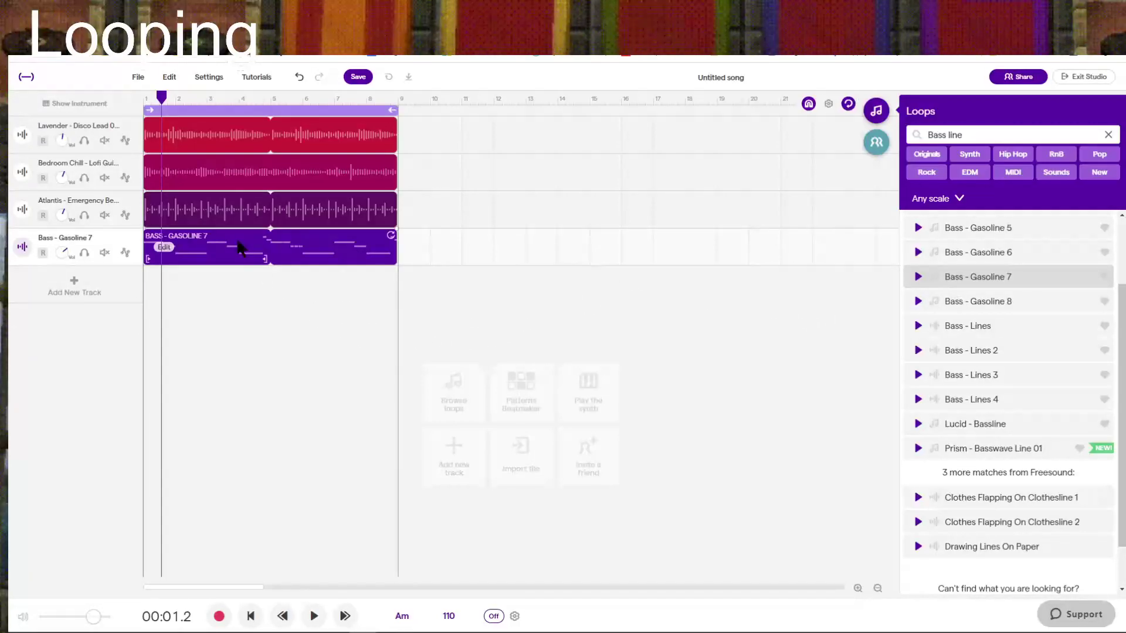
Show the instrument settings and pan the Bedroom Chill guitar track to the right and the Lavender melody track to the left.
{"action": "left_click", "coordinate": [62, 224]}
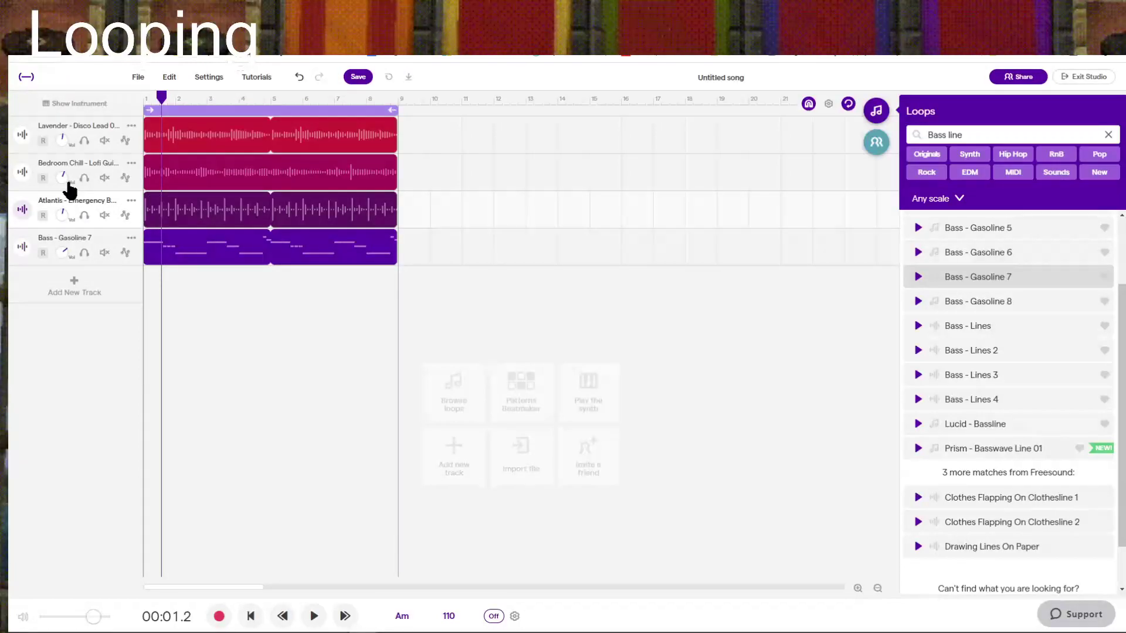
{"action": "left_click", "coordinate": [136, 179]}
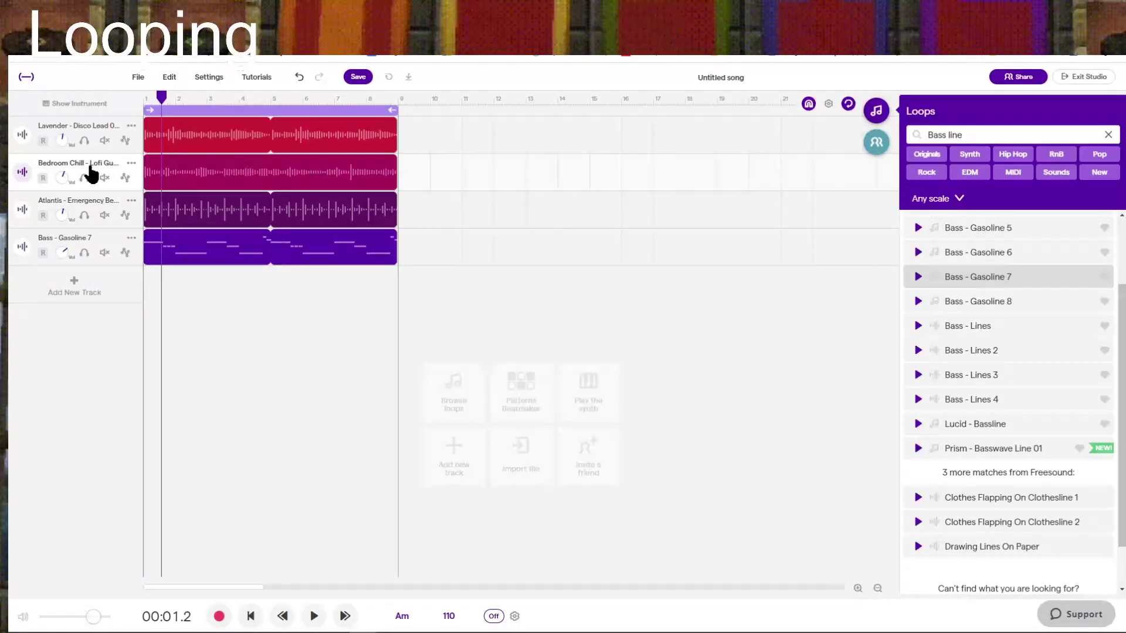
{"action": "left_click", "coordinate": [24, 173]}
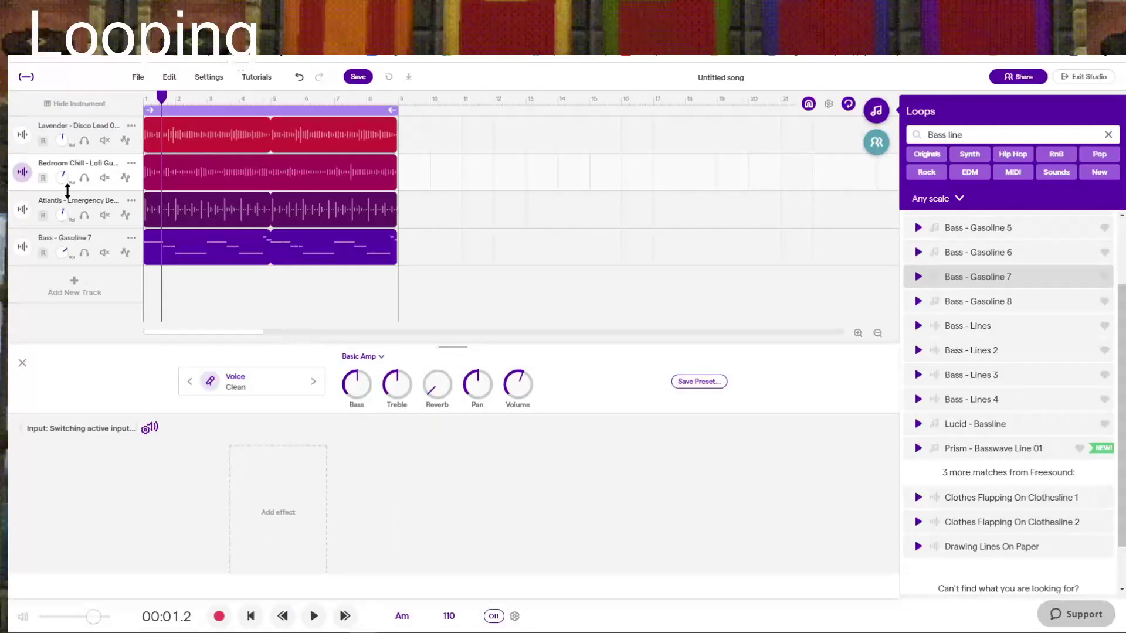
{"action": "left_click_drag", "start_coordinate": [477, 390], "coordinate": [475, 352]}
{"action": "left_click", "coordinate": [21, 136]}
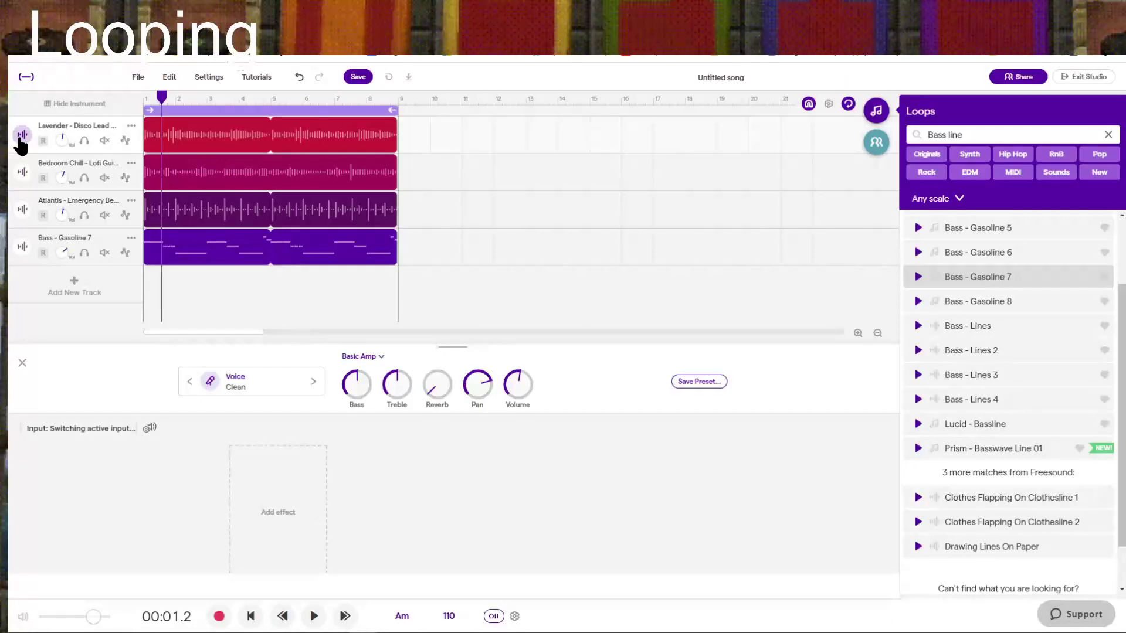
{"action": "left_click", "coordinate": [21, 138]}
{"action": "left_click", "coordinate": [20, 139]}
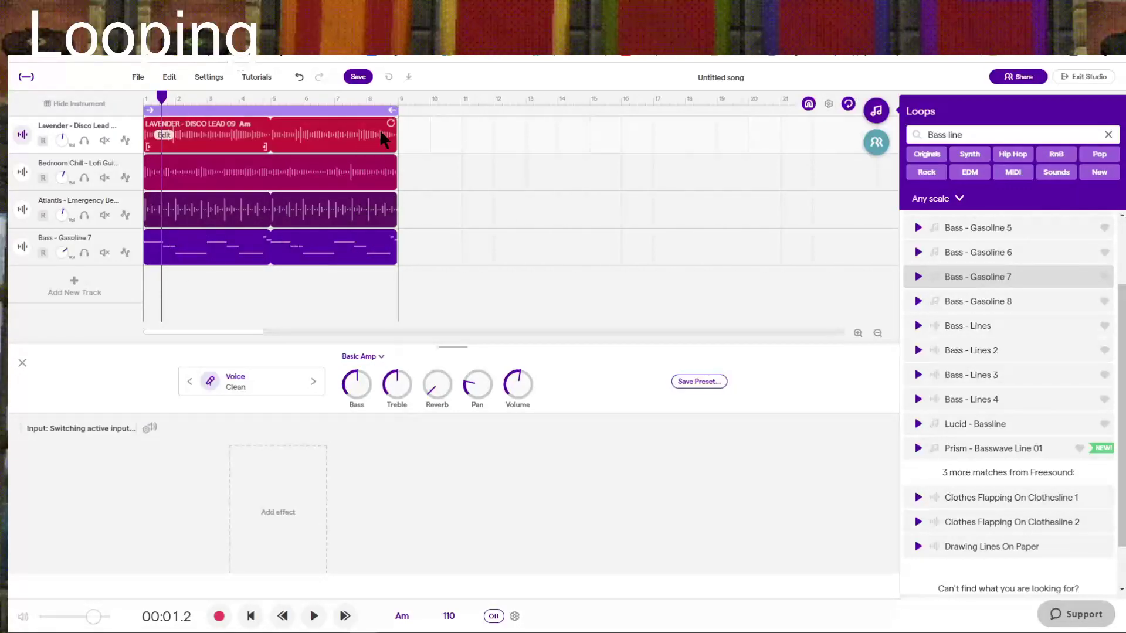
Extend the timeline's cycle range to measure 21 and shorten the Bass - Gasoline 7 region to a single pass ending at measure 5.
{"action": "left_click_drag", "start_coordinate": [389, 151], "coordinate": [425, 124]}
{"action": "left_click_drag", "start_coordinate": [794, 125], "coordinate": [758, 132]}
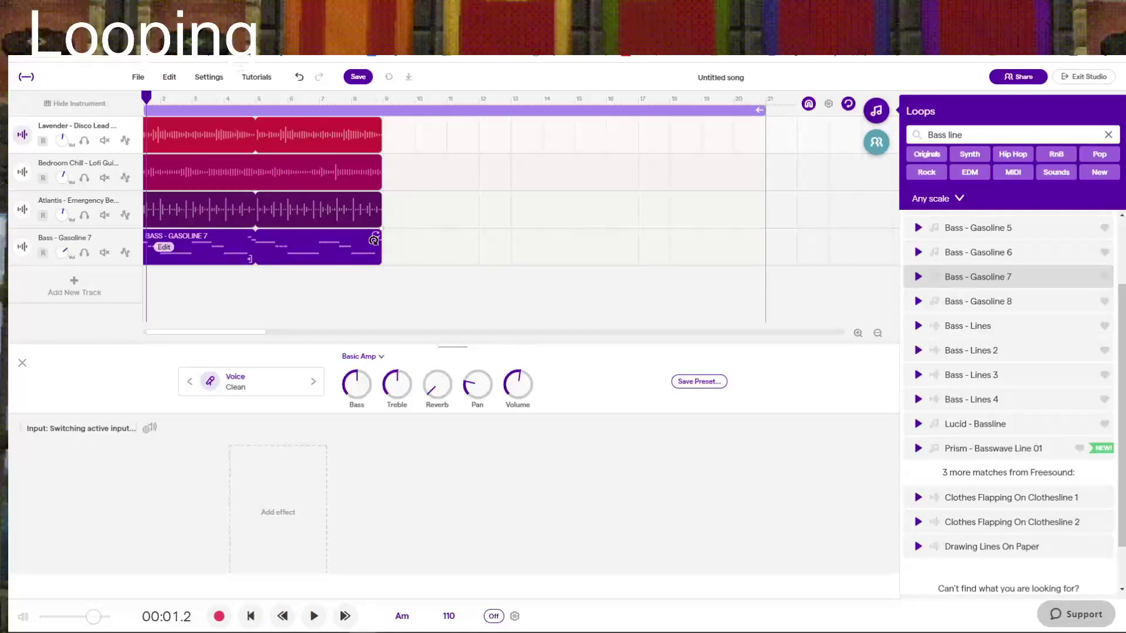
{"action": "left_click_drag", "start_coordinate": [376, 237], "coordinate": [251, 245]}
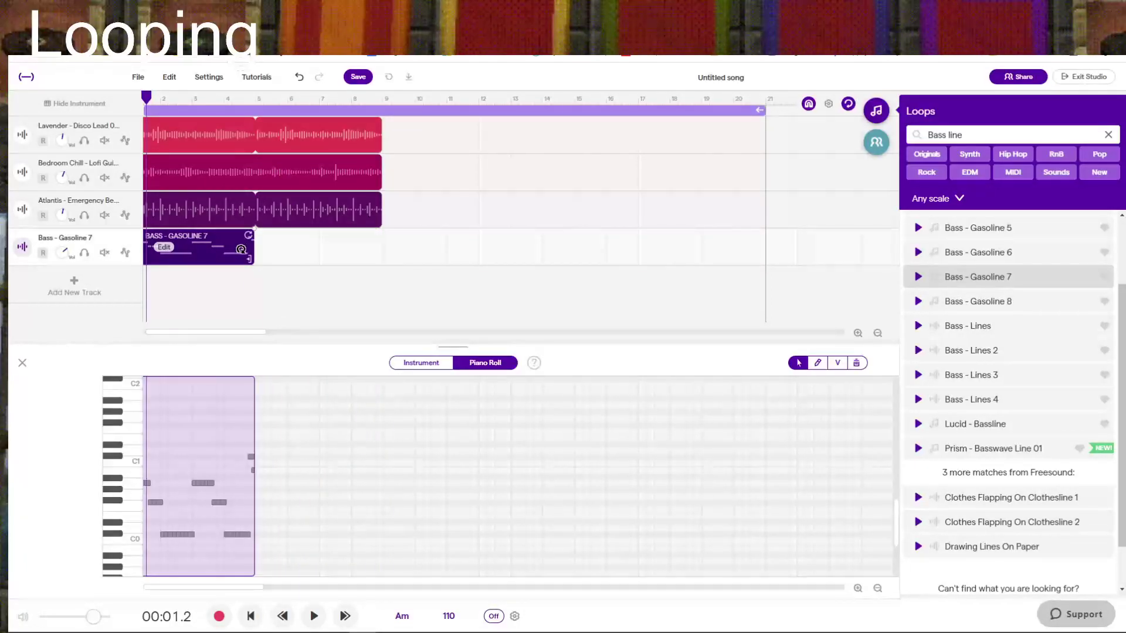
Move the Atlantis - Emergency Beat region to start at measure 5 and step the playhead through measures 5 to 8.
{"action": "left_click_drag", "start_coordinate": [240, 206], "coordinate": [347, 211]}
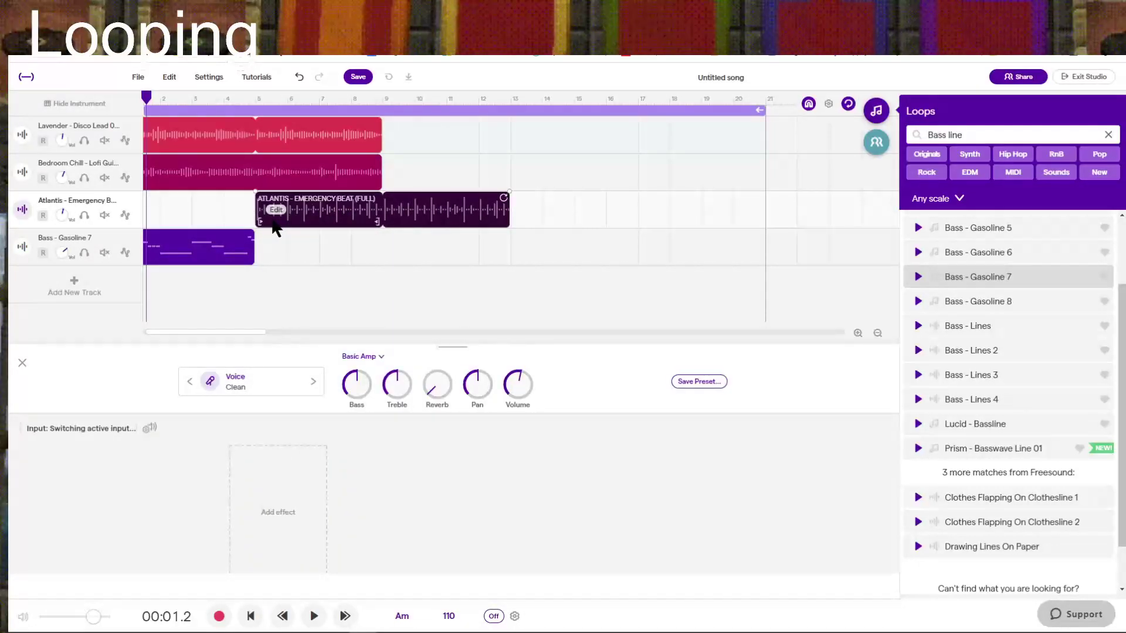
{"action": "left_click", "coordinate": [257, 103]}
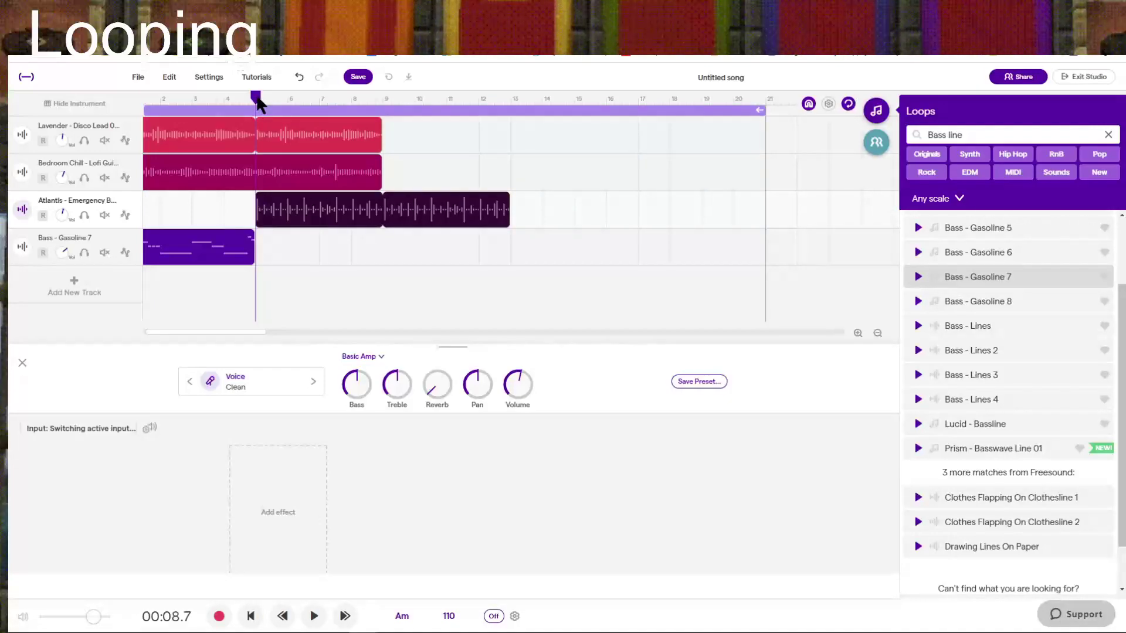
{"action": "left_click", "coordinate": [291, 101]}
{"action": "left_click", "coordinate": [287, 100]}
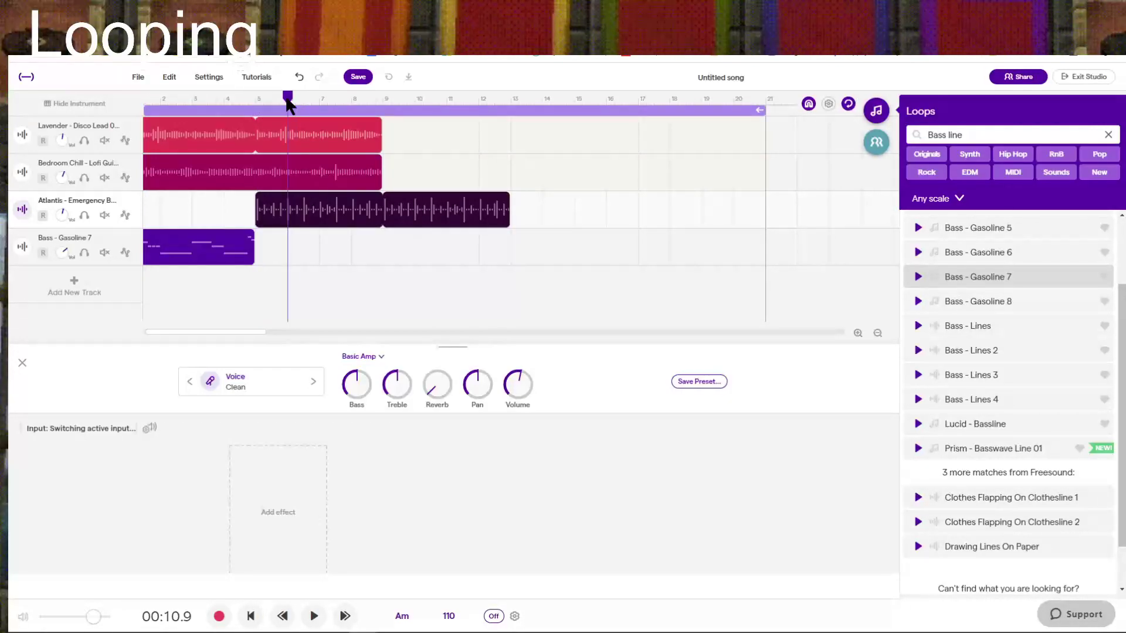
{"action": "left_click", "coordinate": [318, 97]}
{"action": "left_click", "coordinate": [350, 96]}
{"action": "mouse_move", "coordinate": [271, 215]}
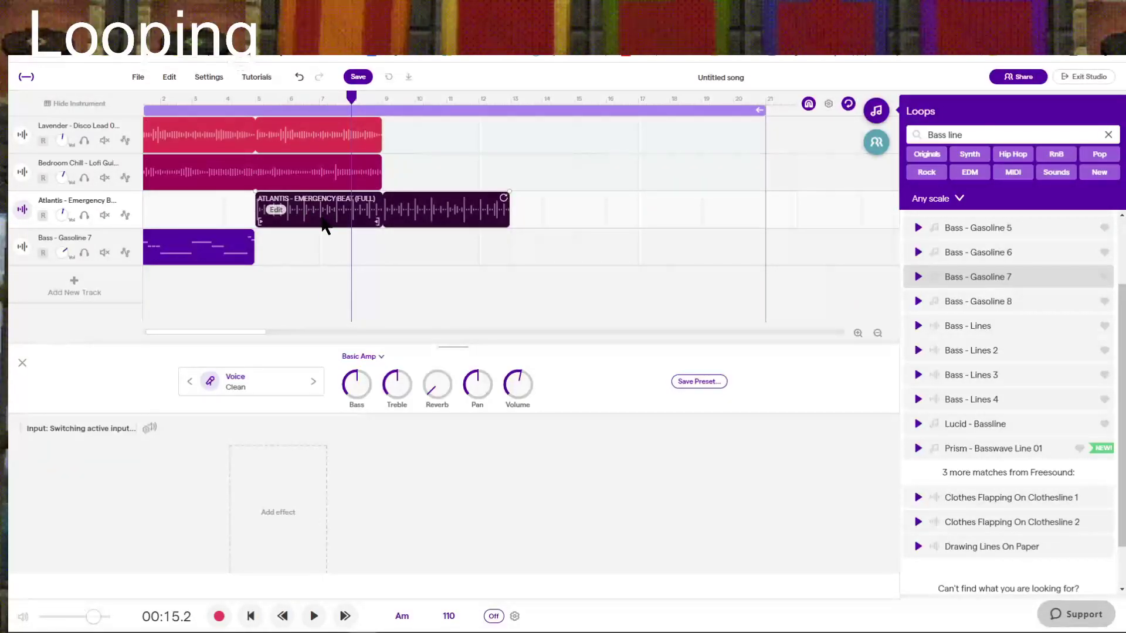
Loop the Bass - Gasoline 7 region out to measure 21 and the Emergency Beat region out to measure 17.
{"action": "mouse_move", "coordinate": [249, 240]}
{"action": "left_click_drag", "start_coordinate": [249, 236], "coordinate": [761, 251]}
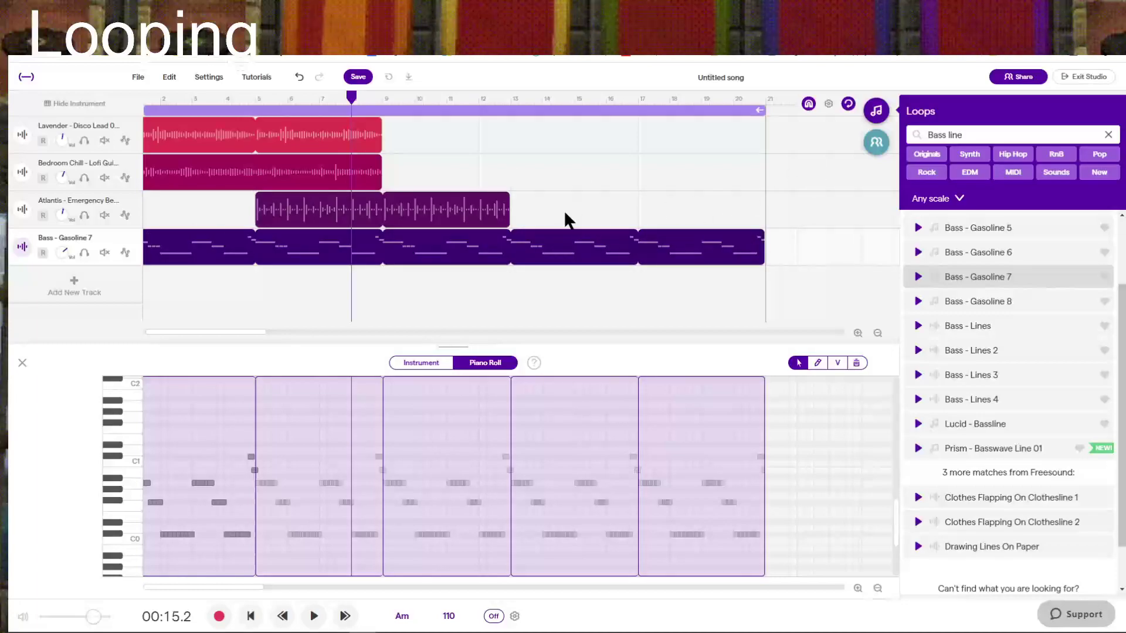
{"action": "mouse_move", "coordinate": [504, 199]}
{"action": "left_click_drag", "start_coordinate": [505, 198], "coordinate": [637, 222]}
Place the guitar region from measure 5 to 21 and the melody region from measure 9 to 25, looping both to fill.
{"action": "left_click_drag", "start_coordinate": [337, 171], "coordinate": [758, 165]}
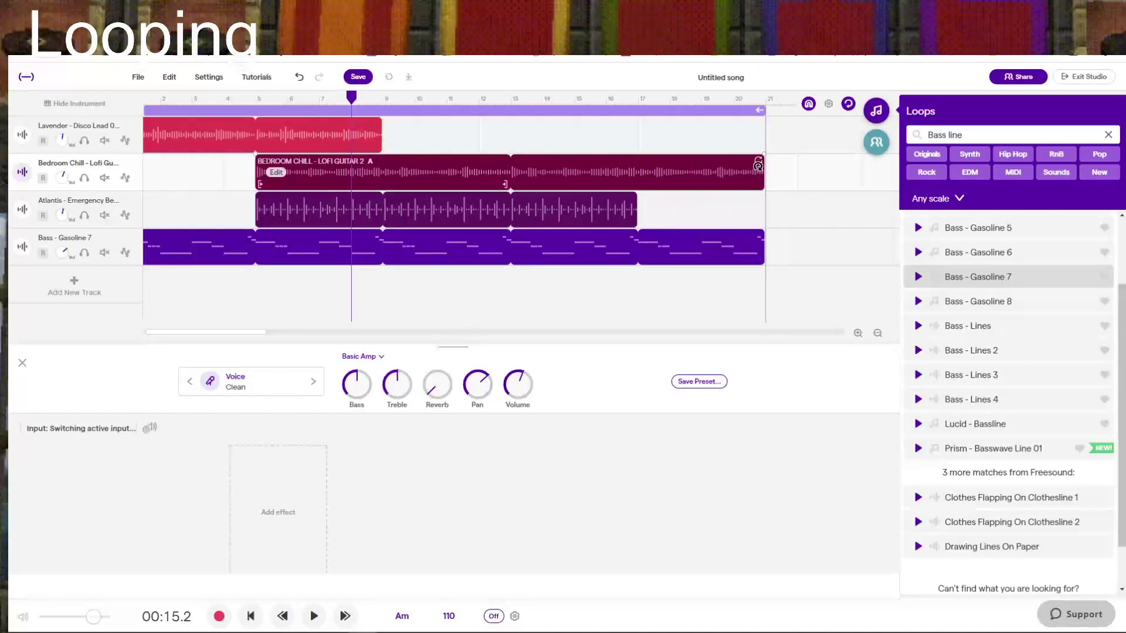
{"action": "left_click_drag", "start_coordinate": [283, 128], "coordinate": [544, 139]}
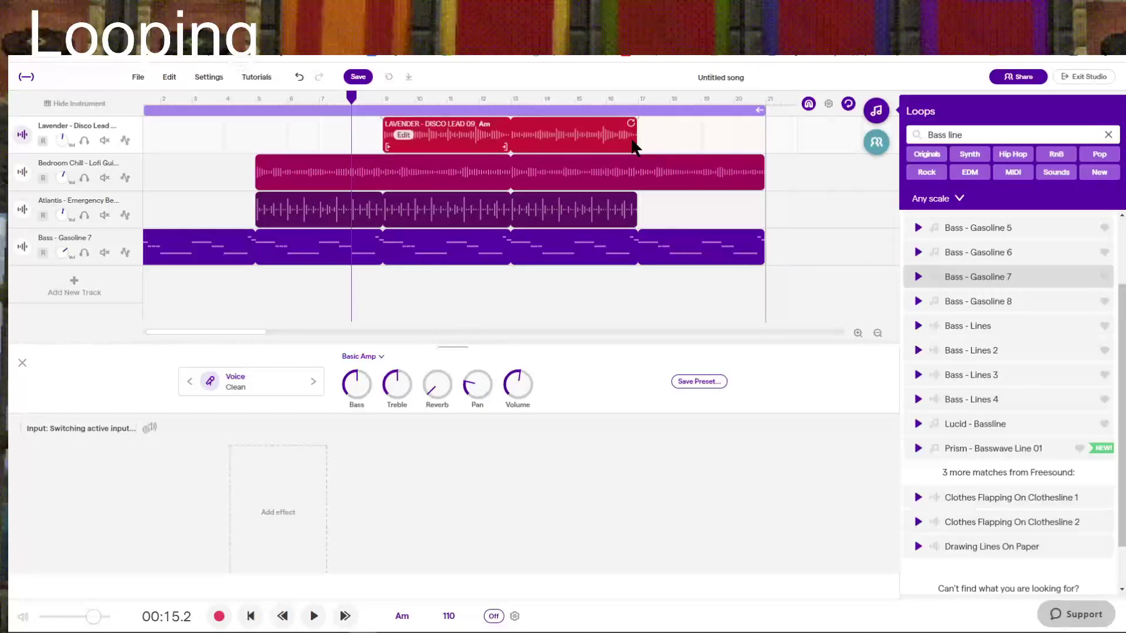
{"action": "left_click_drag", "start_coordinate": [629, 123], "coordinate": [817, 138]}
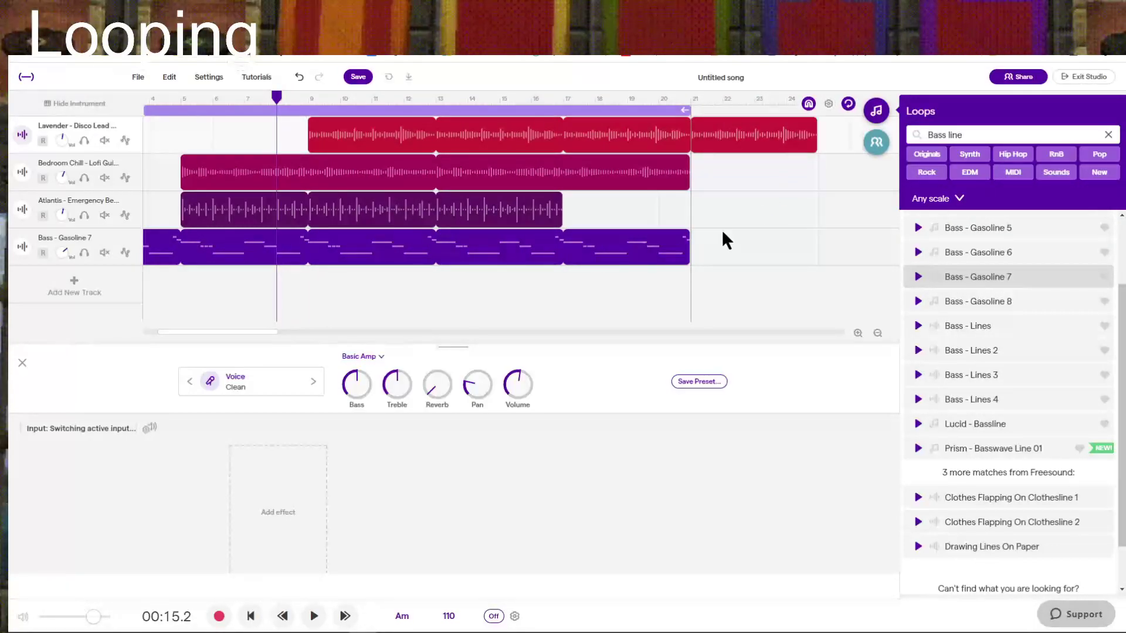
Loop the Bass - Gasoline 7 region out to measure 25 and extend the cycle range to about the same point.
{"action": "left_click_drag", "start_coordinate": [683, 234], "coordinate": [815, 236]}
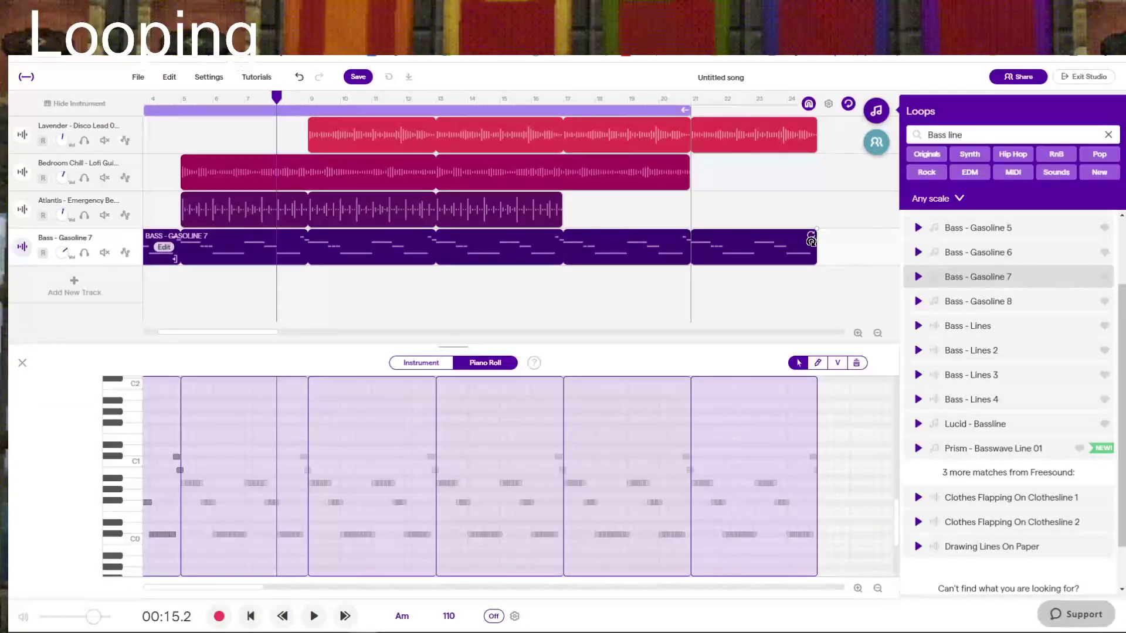
{"action": "left_click_drag", "start_coordinate": [685, 112], "coordinate": [826, 112]}
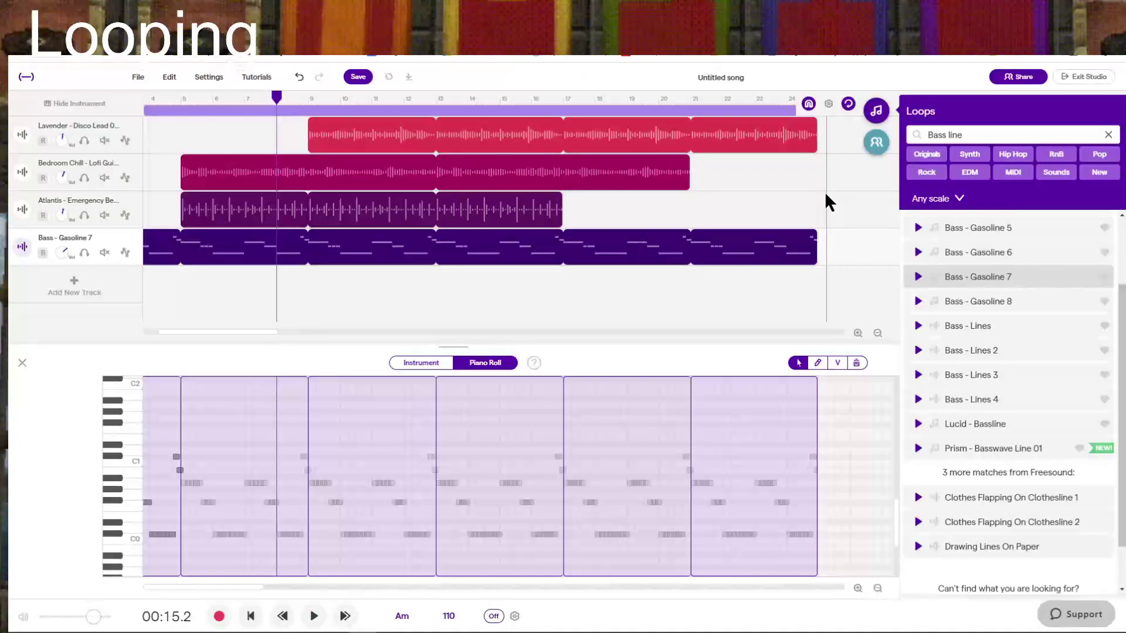
{"action": "left_click_drag", "start_coordinate": [251, 329], "coordinate": [264, 329]}
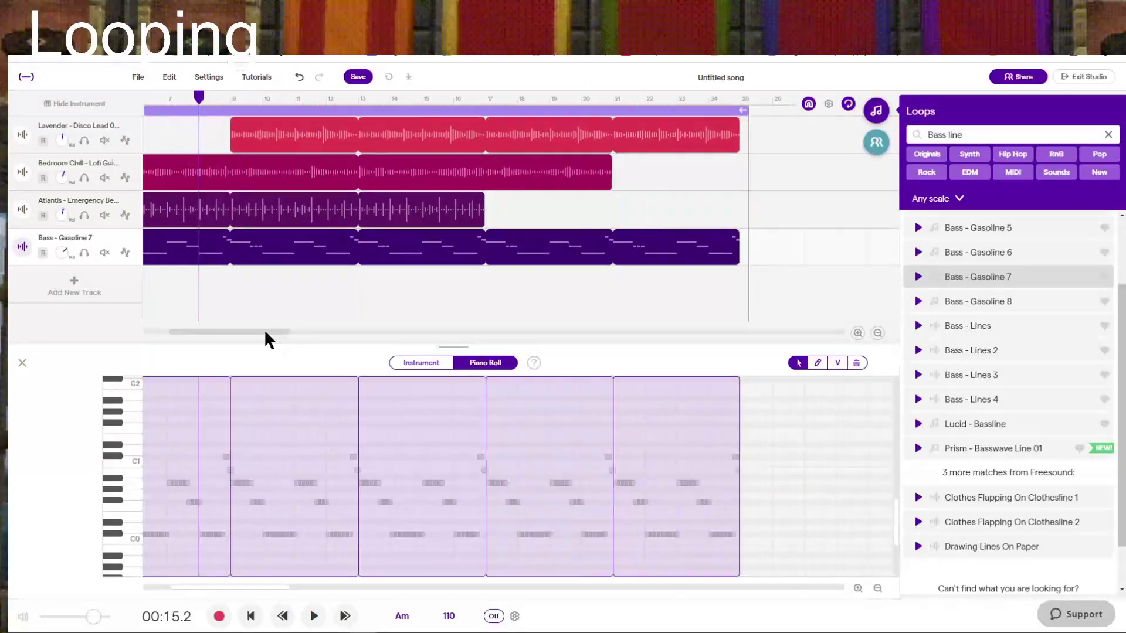
Play the full arrangement from the start of the song and stop playback near its end.
{"action": "key", "text": "space"}
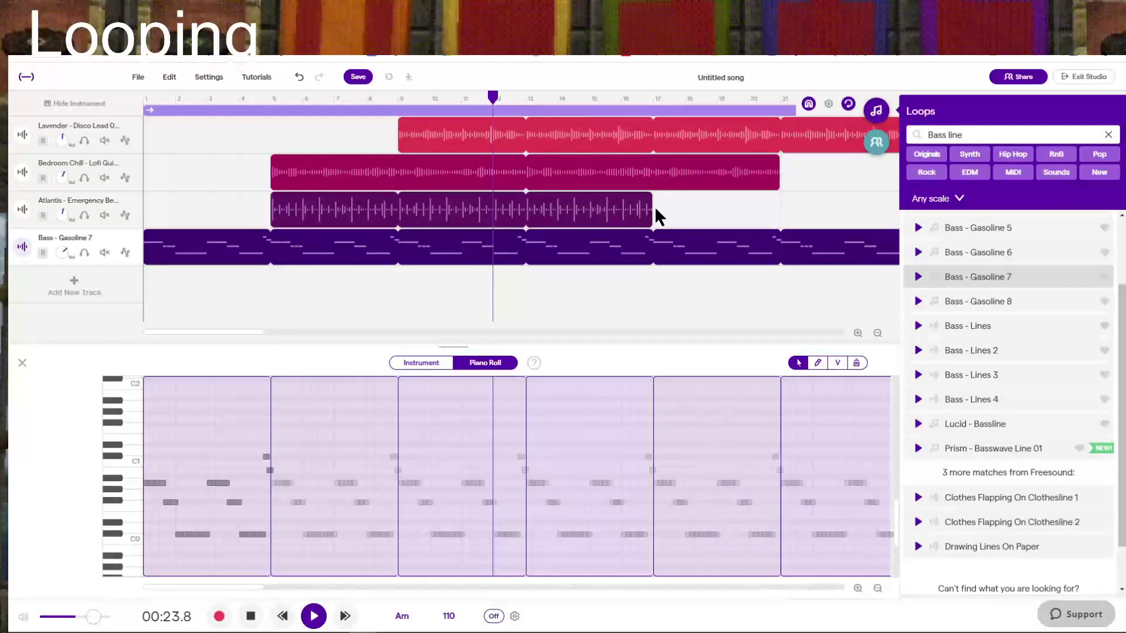
{"action": "mouse_move", "coordinate": [744, 186]}
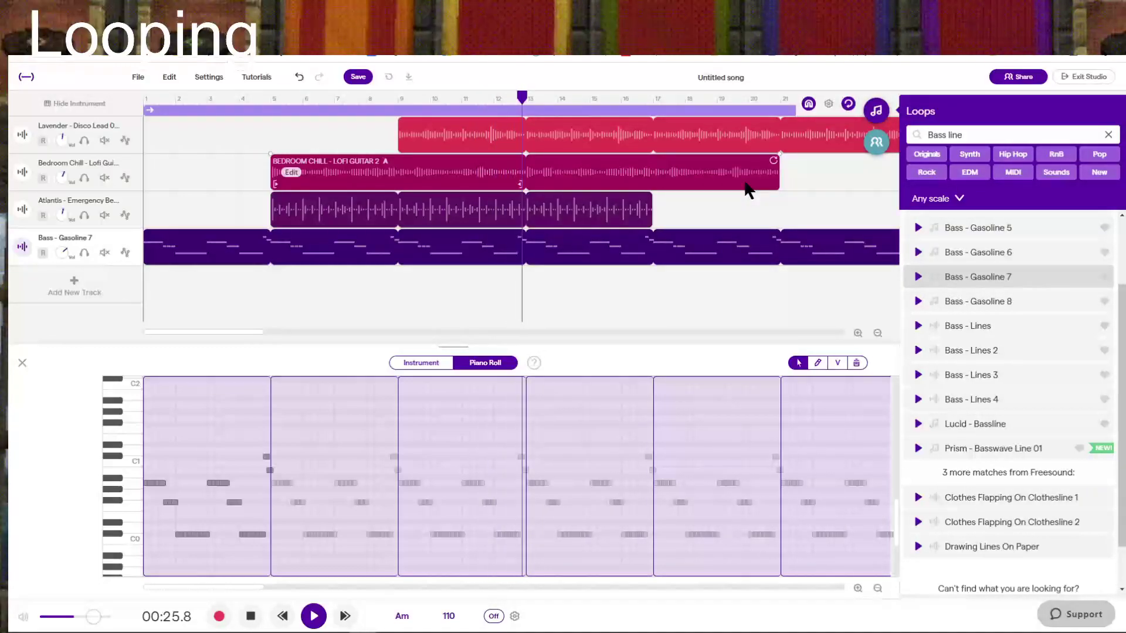
{"action": "mouse_move", "coordinate": [719, 238]}
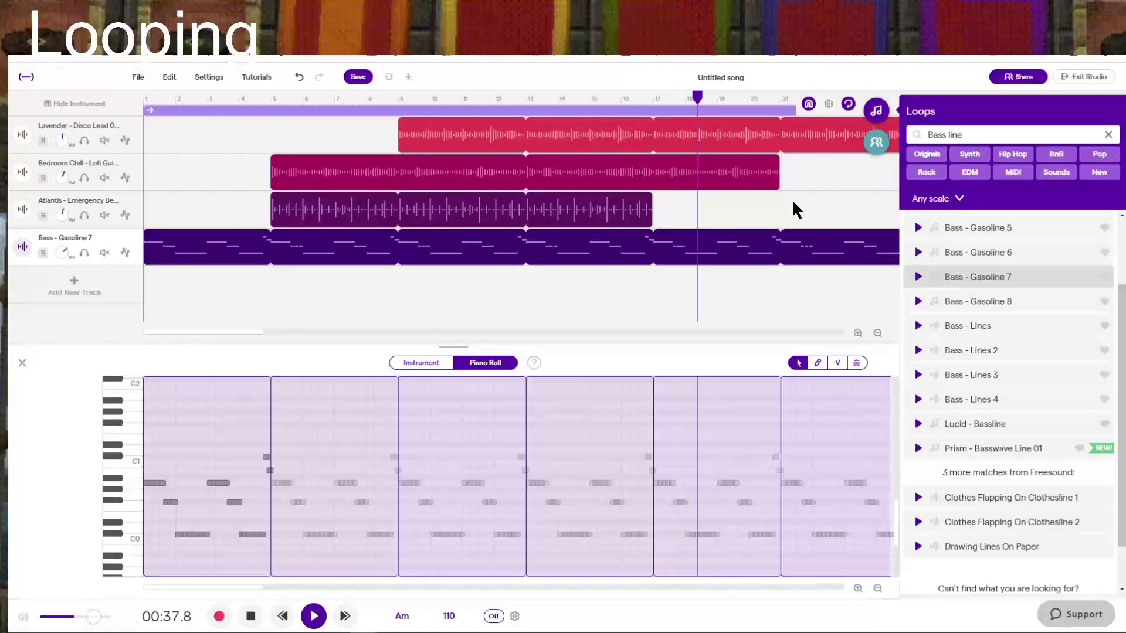
{"action": "mouse_move", "coordinate": [774, 164]}
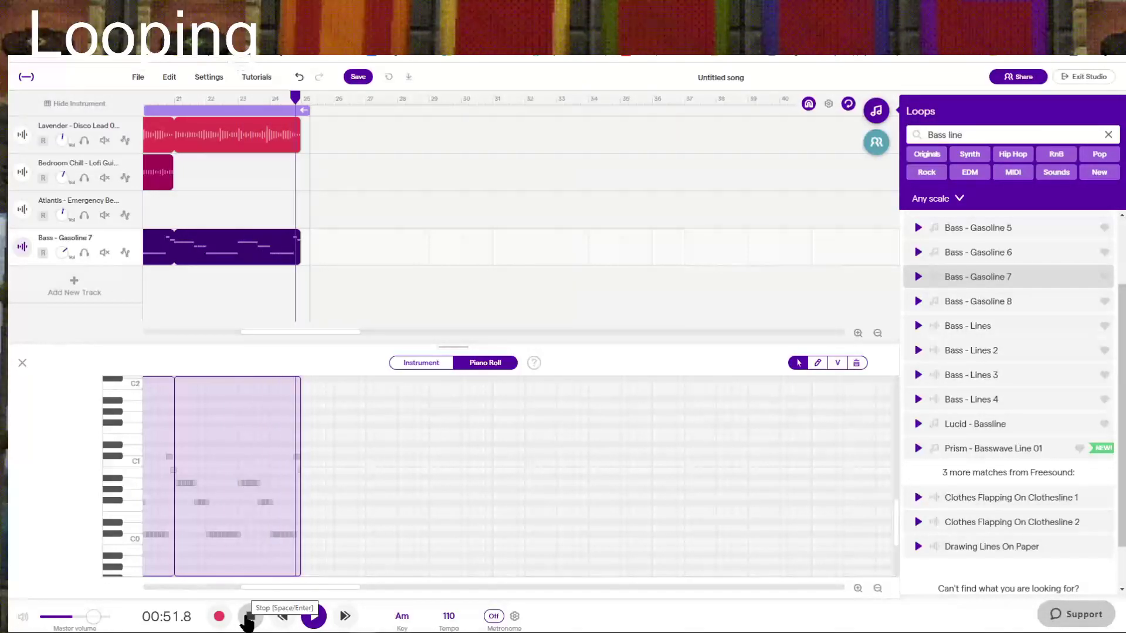
{"action": "left_click", "coordinate": [247, 617]}
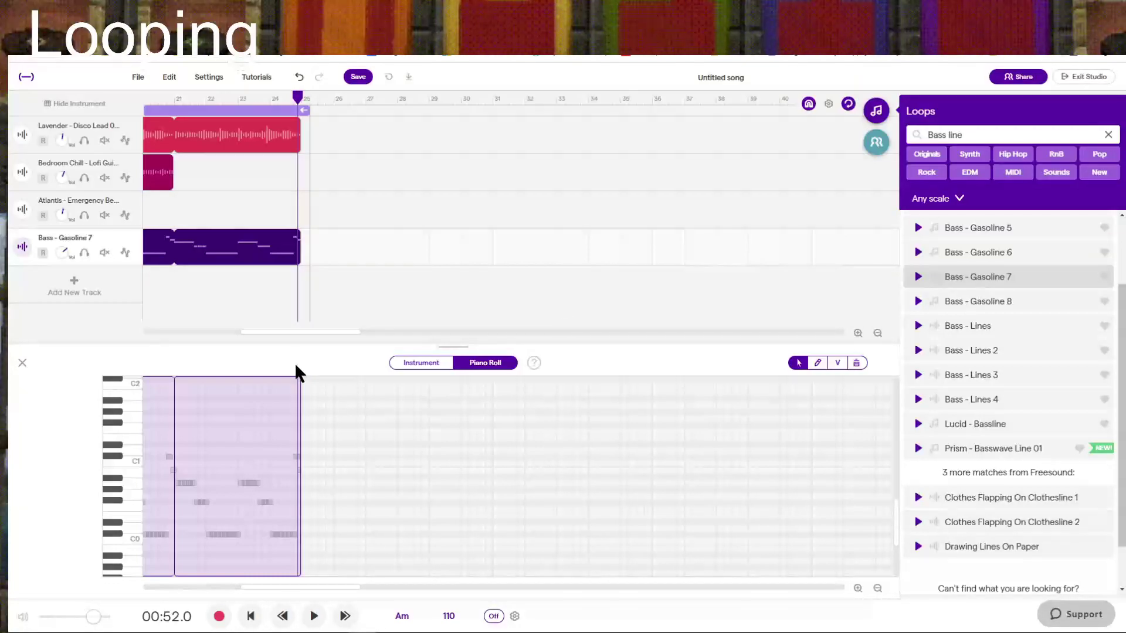
{"action": "left_click_drag", "start_coordinate": [308, 330], "coordinate": [204, 337]}
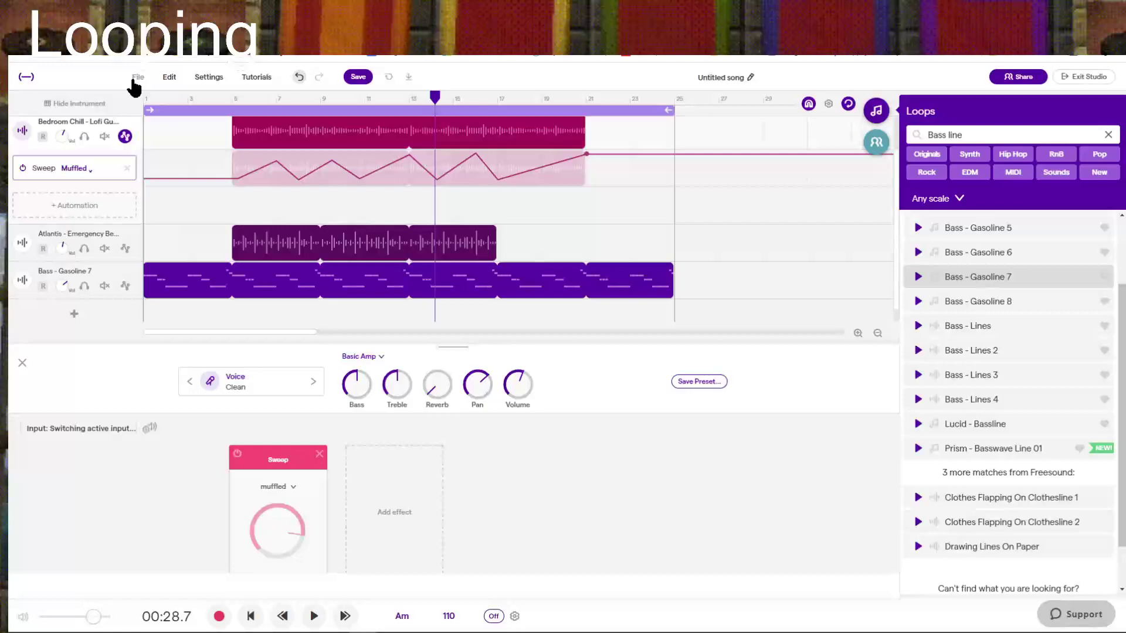
Rename the song as Ring Tone and save the project.
{"action": "left_click", "coordinate": [731, 77]}
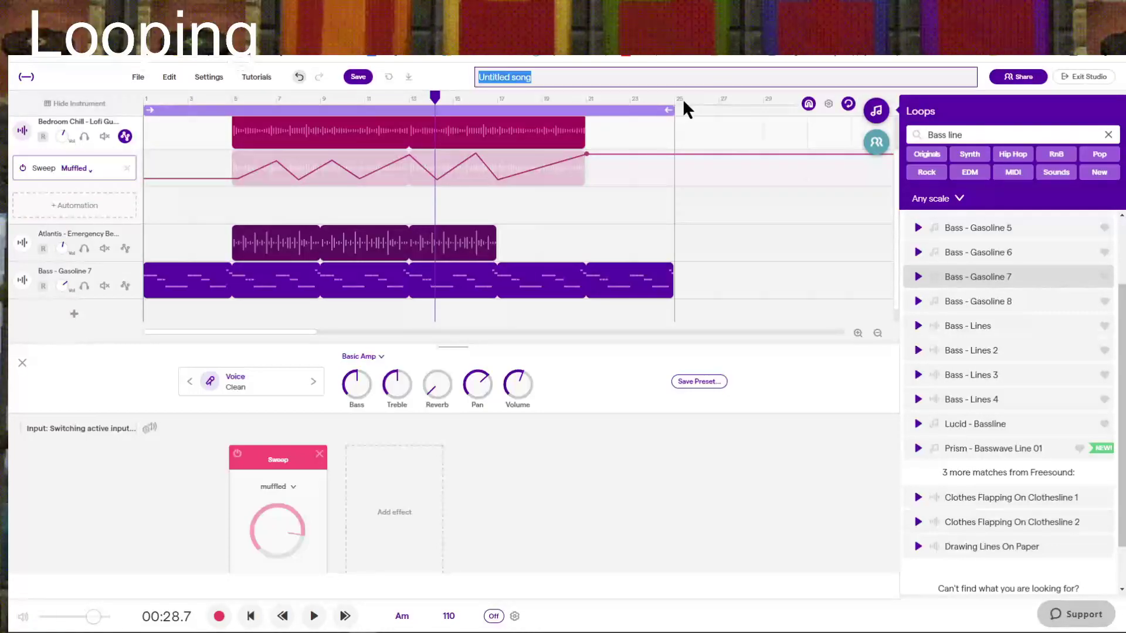
{"action": "type", "text": "Ring Tone"}
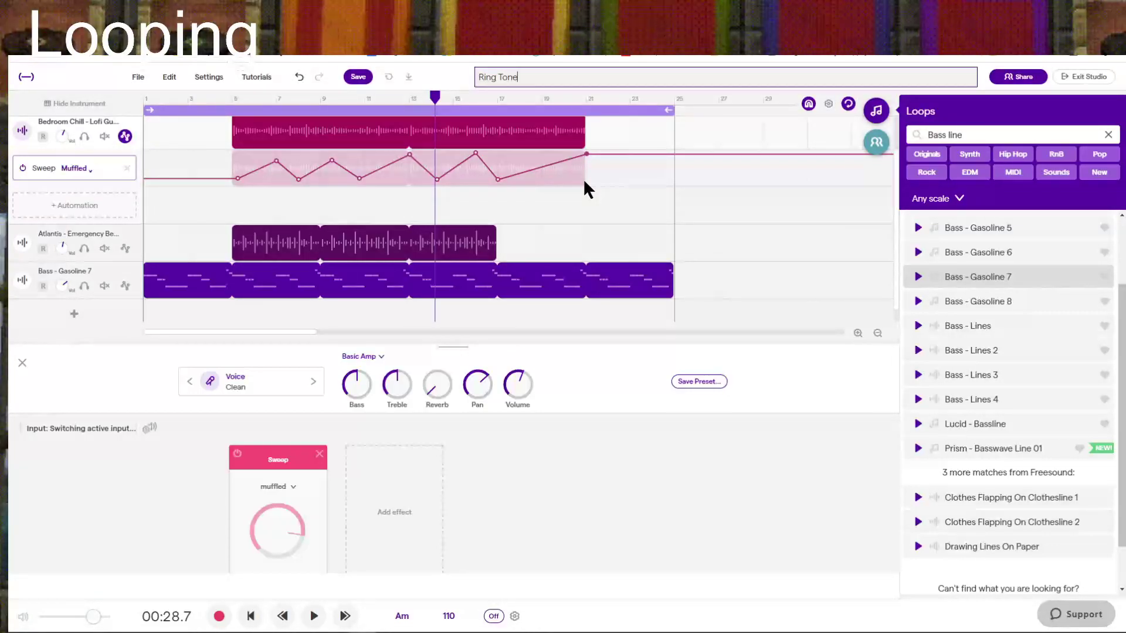
{"action": "left_click", "coordinate": [460, 77]}
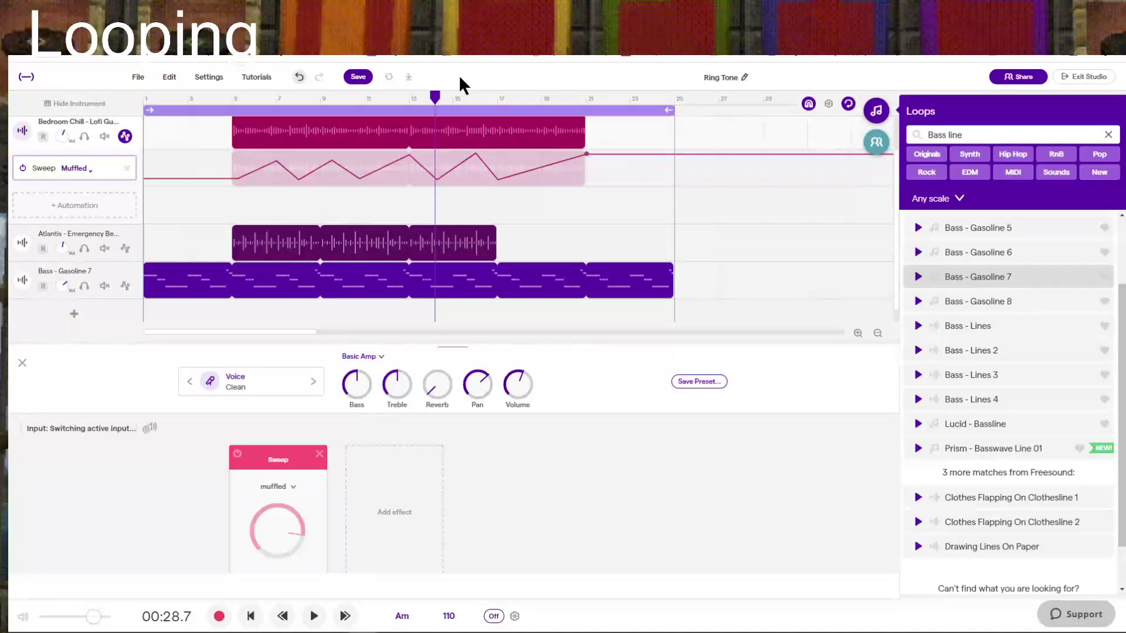
{"action": "left_click", "coordinate": [357, 78]}
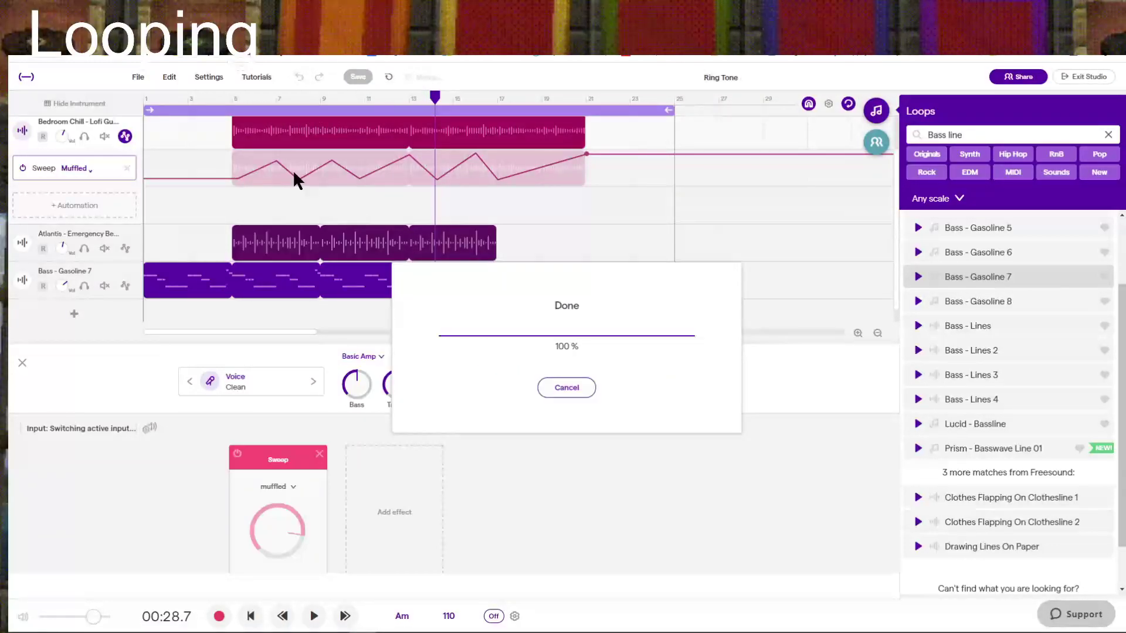
Try to export the project to a WAV file.
{"action": "left_click", "coordinate": [137, 78]}
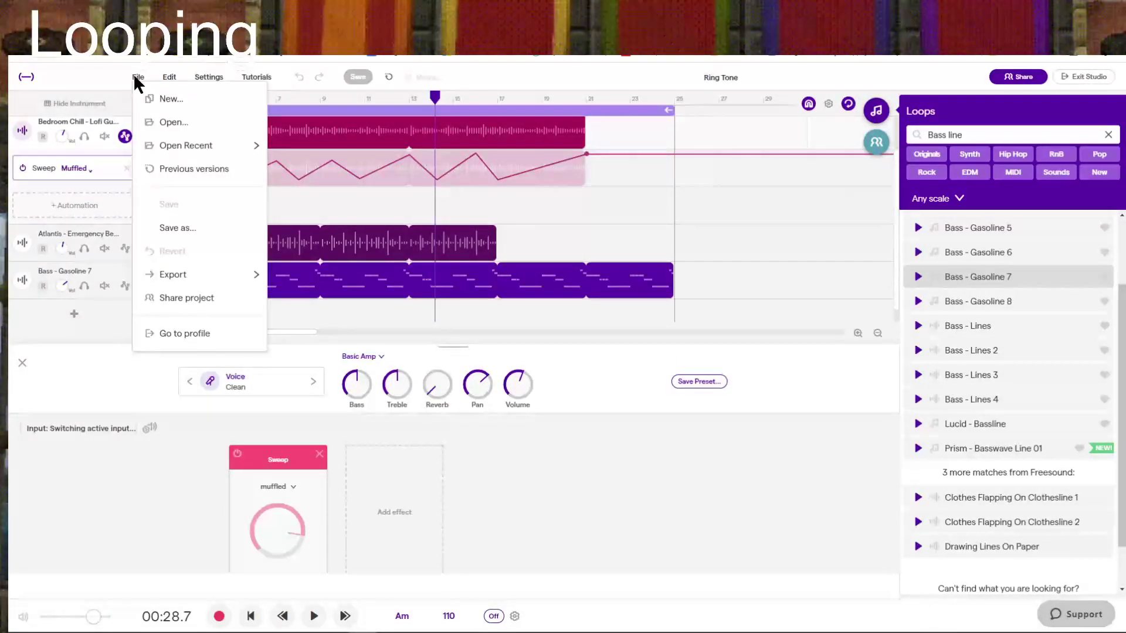
{"action": "mouse_move", "coordinate": [234, 283]}
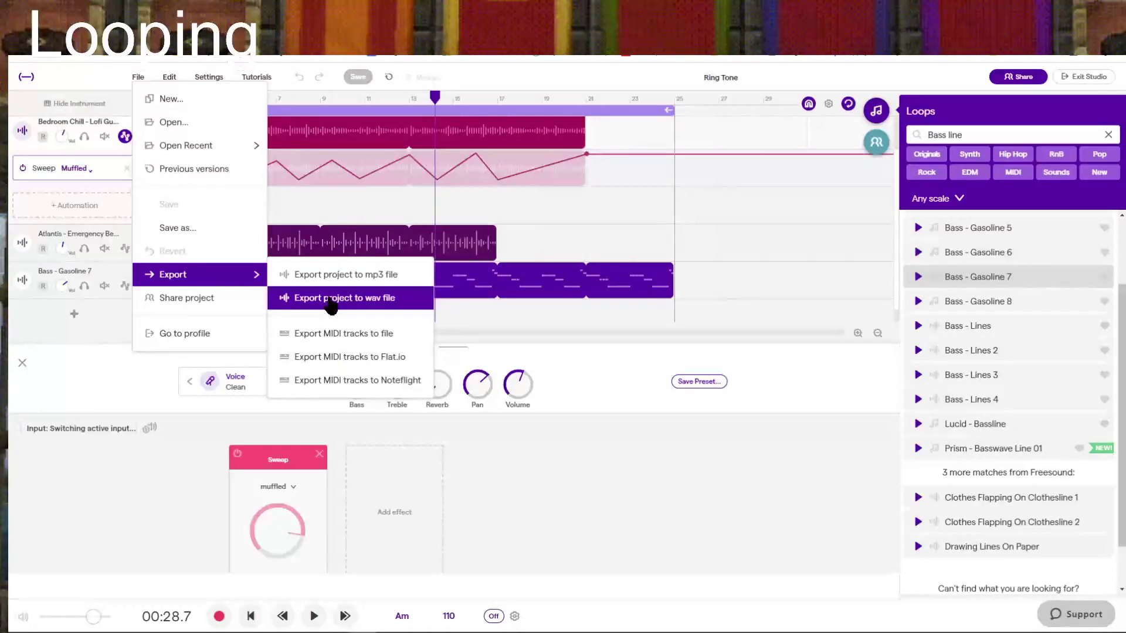
{"action": "left_click", "coordinate": [335, 299]}
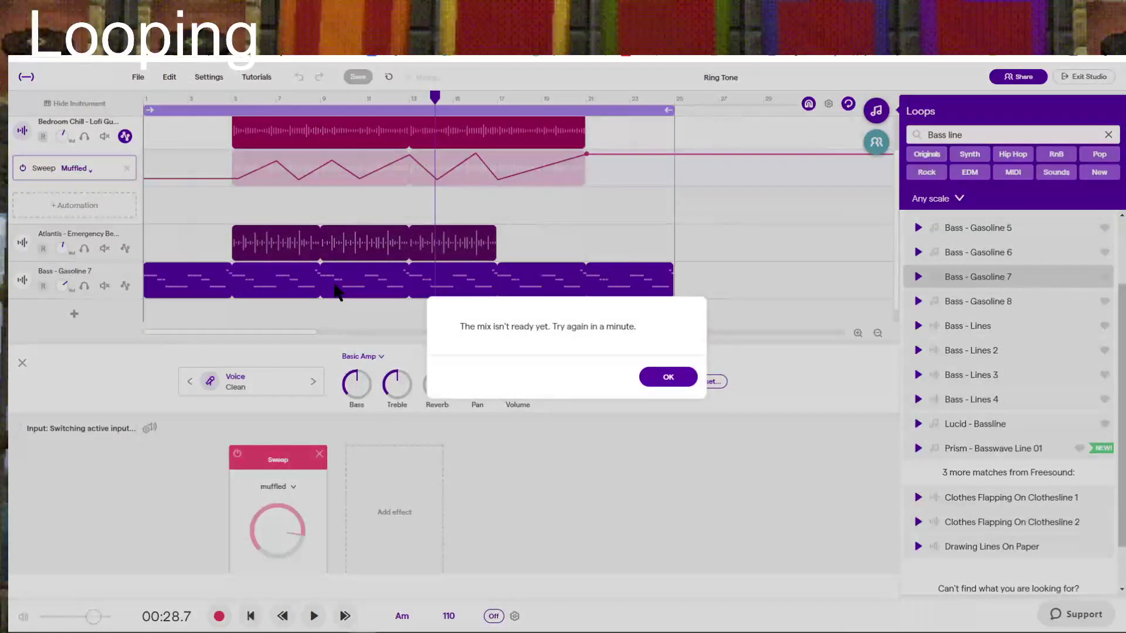
Dismiss the mix notice and export the Ring Tone project to an MP3 file.
{"action": "left_click", "coordinate": [684, 380]}
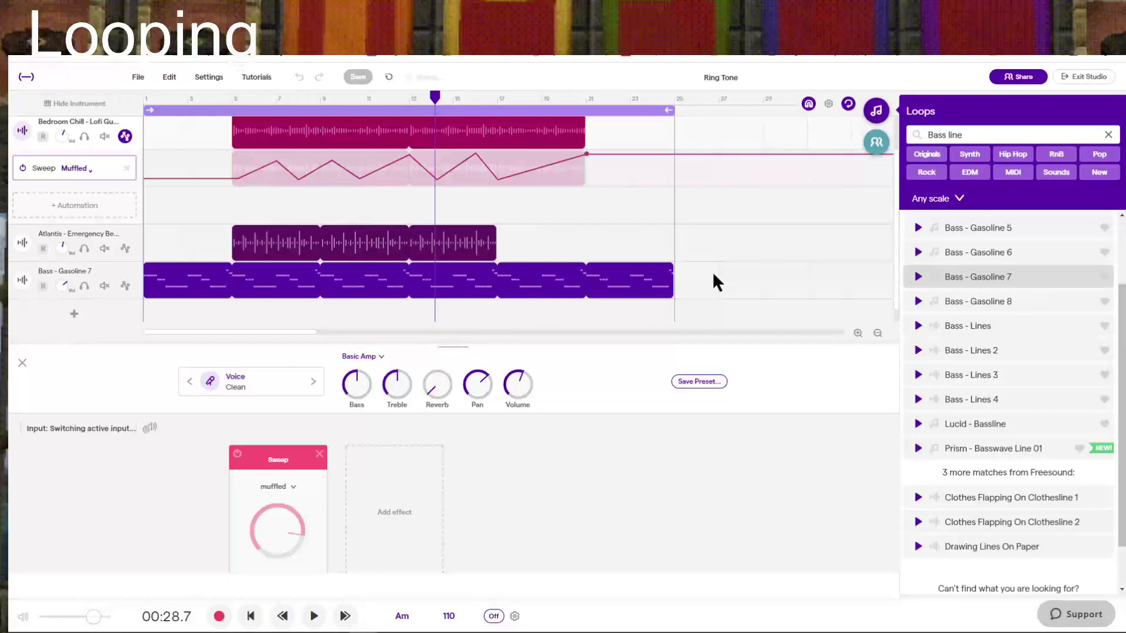
{"action": "left_click", "coordinate": [141, 77]}
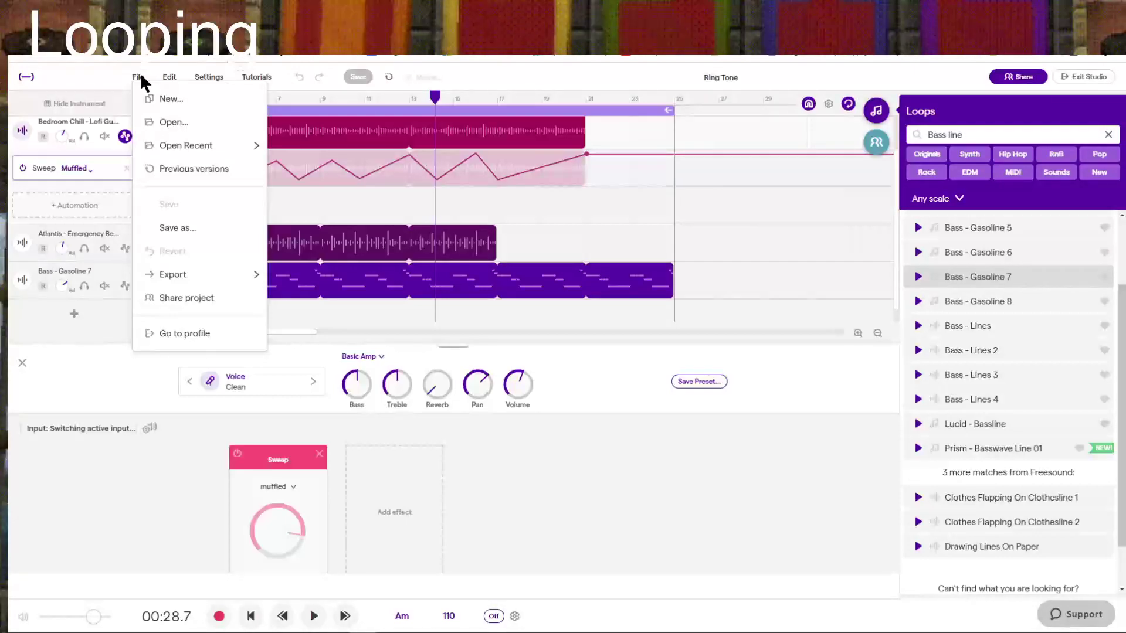
{"action": "mouse_move", "coordinate": [193, 274]}
{"action": "left_click", "coordinate": [358, 274]}
{"action": "mouse_move", "coordinate": [240, 277]}
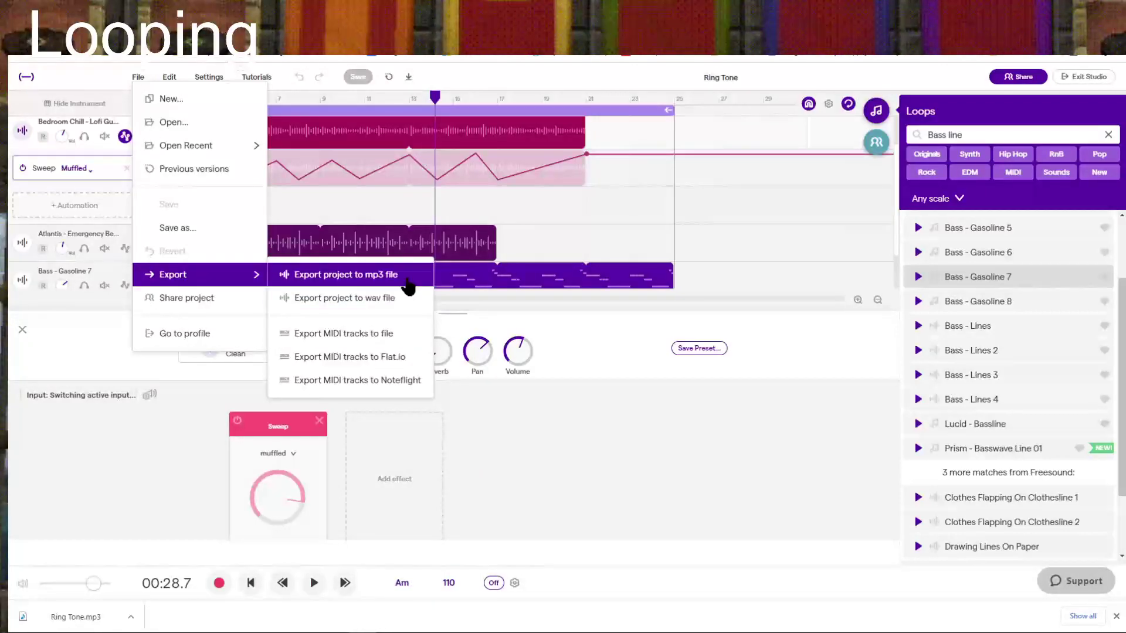
{"action": "left_click", "coordinate": [407, 280]}
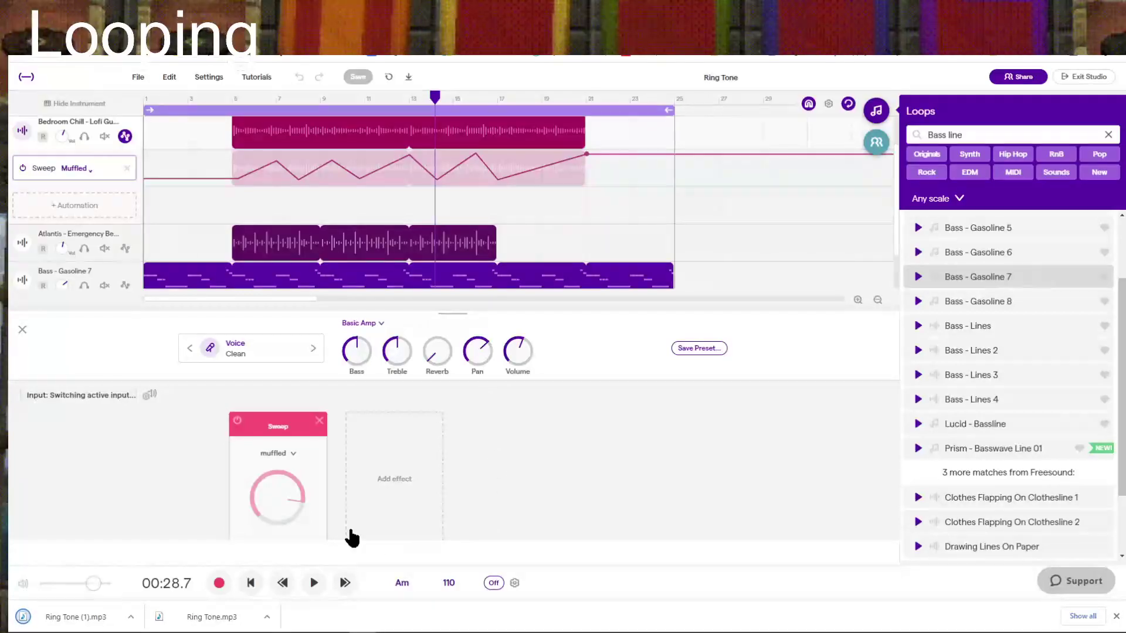
Show the downloaded Ring Tone (1).mp3 file in its folder.
{"action": "left_click", "coordinate": [130, 616]}
{"action": "left_click", "coordinate": [176, 579]}
{"action": "mouse_move", "coordinate": [1125, 89]}
{"action": "left_mouse_down"}
{"action": "mouse_move", "coordinate": [919, 90]}
{"action": "mouse_move", "coordinate": [1125, 89]}
{"action": "left_mouse_up"}
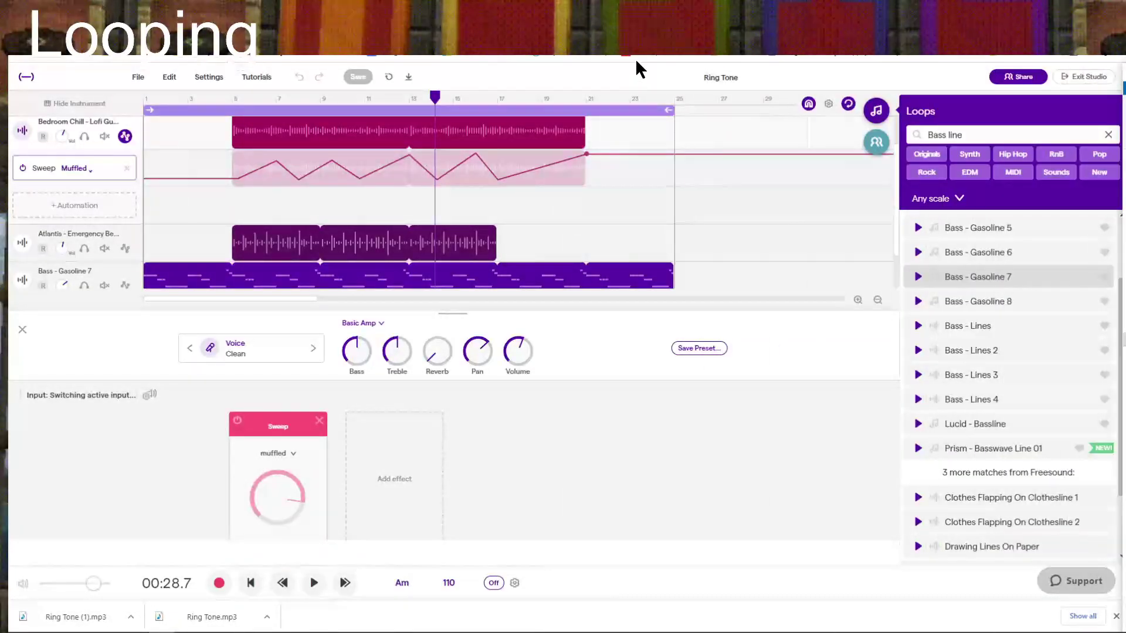
Switch to the Canvas page of the Ring Tone assignment and look over its instructions and submission settings.
{"action": "left_click", "coordinate": [114, 59]}
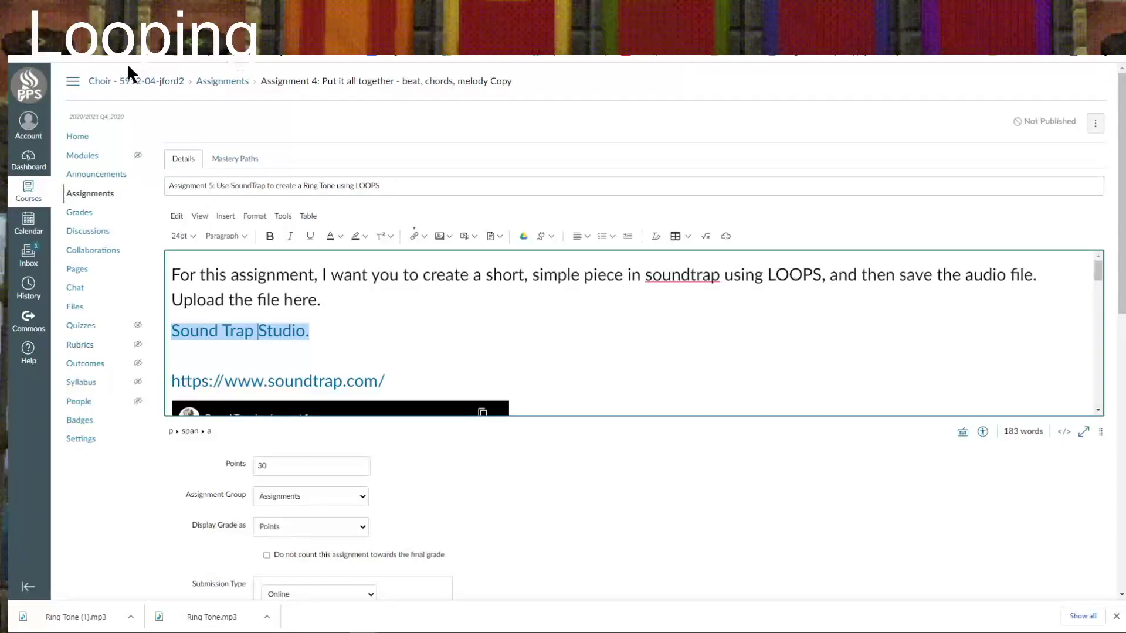
{"action": "scroll", "coordinate": [744, 480], "scroll_direction": "down", "scroll_amount": 3}
{"action": "scroll", "coordinate": [753, 441], "scroll_direction": "up", "scroll_amount": 3}
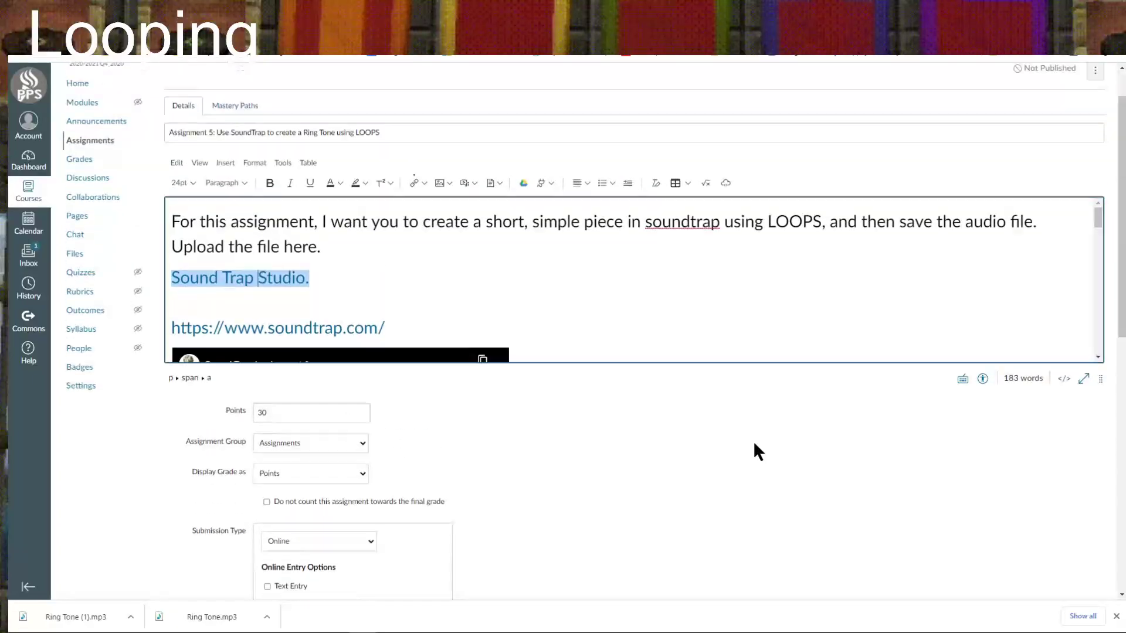